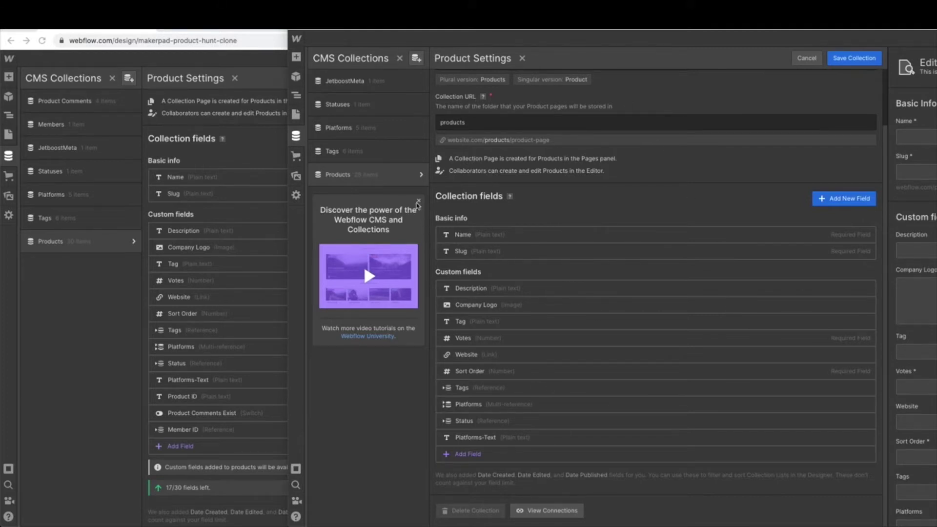
# Make the Votes and Sort Order fields of the Products collection optional and save both fields
pyautogui.click(419, 201)
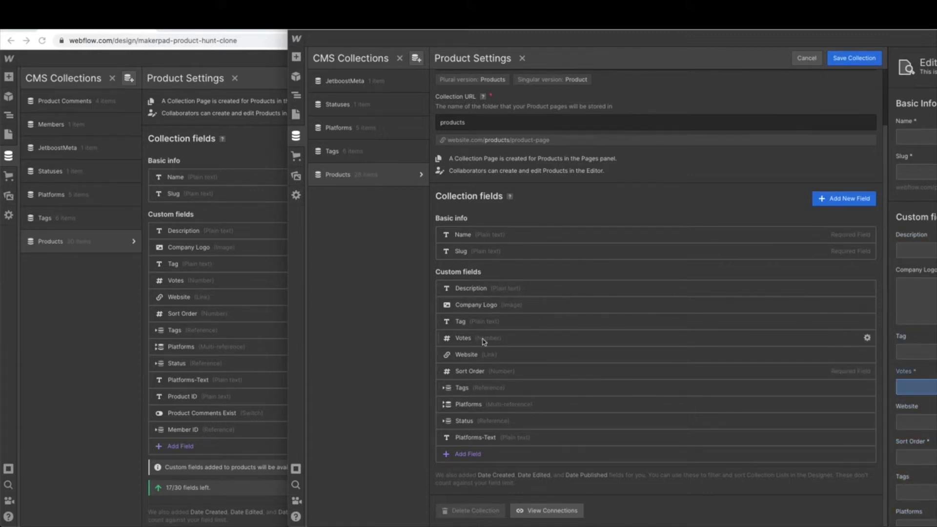
pyautogui.click(867, 338)
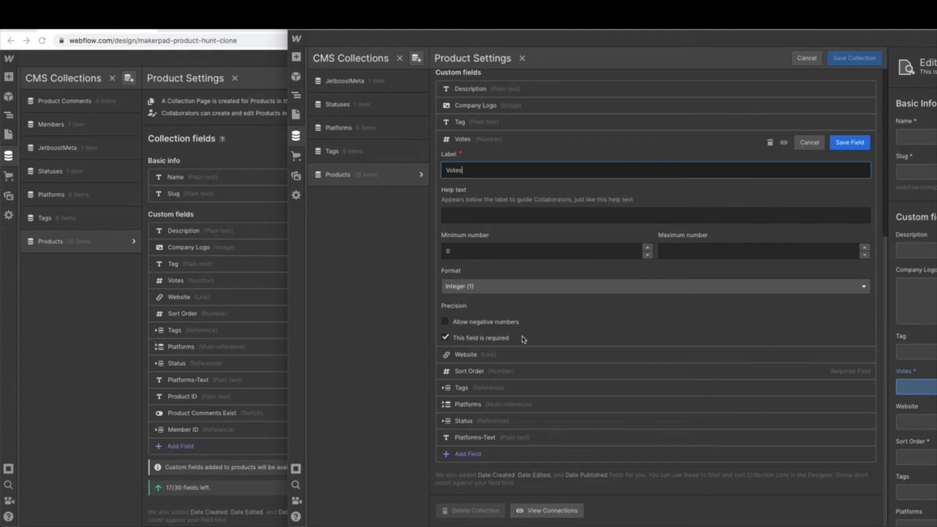
pyautogui.click(445, 339)
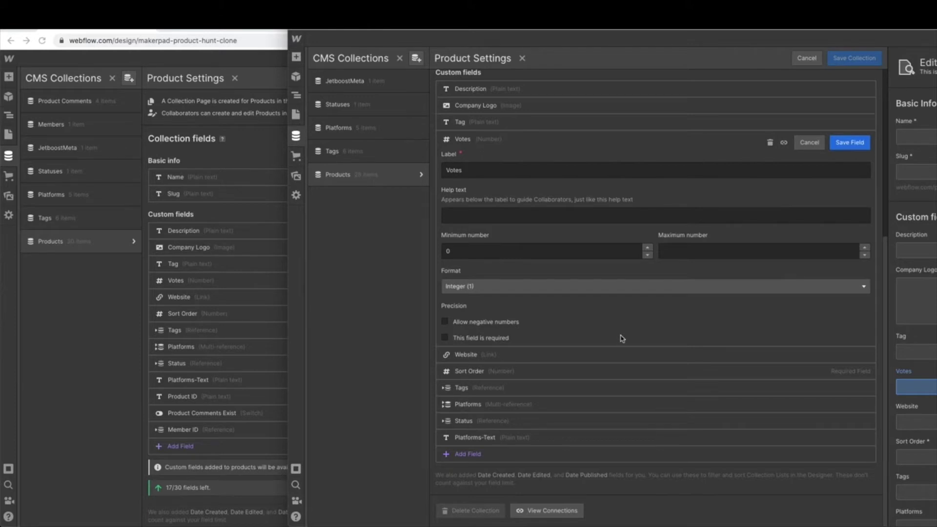
pyautogui.click(842, 143)
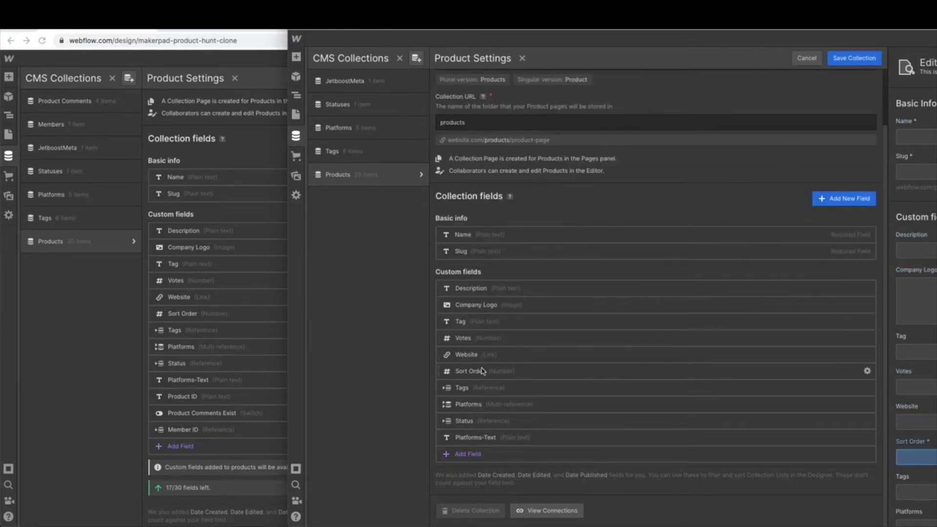
pyautogui.click(866, 371)
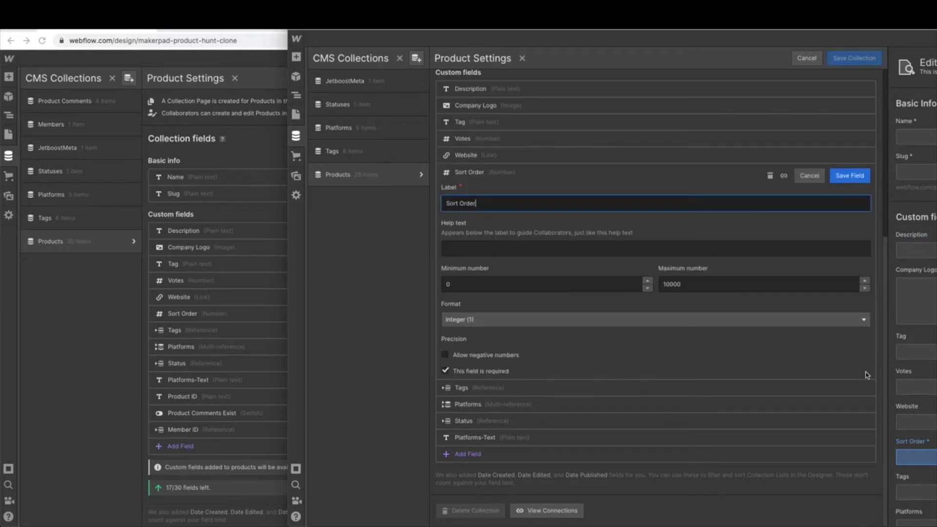
pyautogui.click(444, 372)
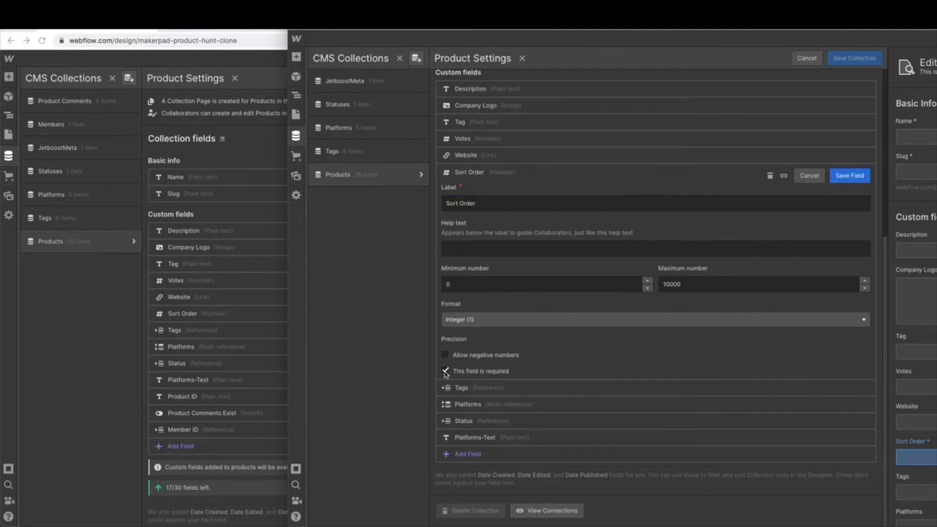
pyautogui.click(843, 179)
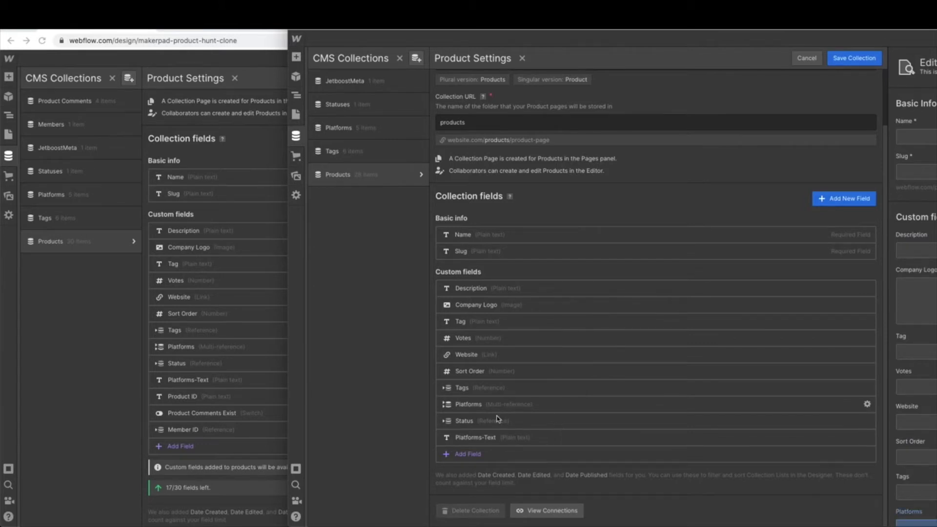
# Add a plain text field labelled "Product ID" with help text "Product ID field" to the Products collection
pyautogui.click(465, 455)
pyautogui.click(464, 388)
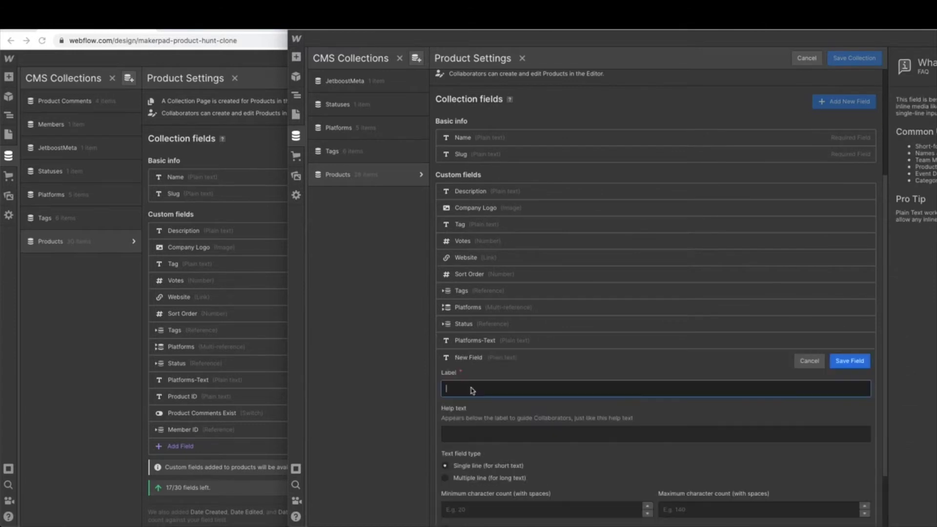
pyautogui.write('Pr')
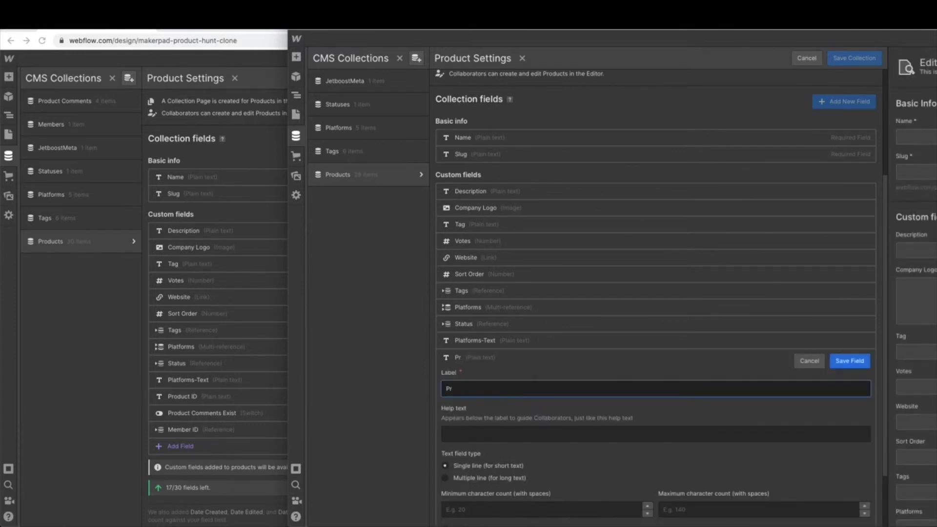
pyautogui.write('oduct ID')
pyautogui.click(469, 435)
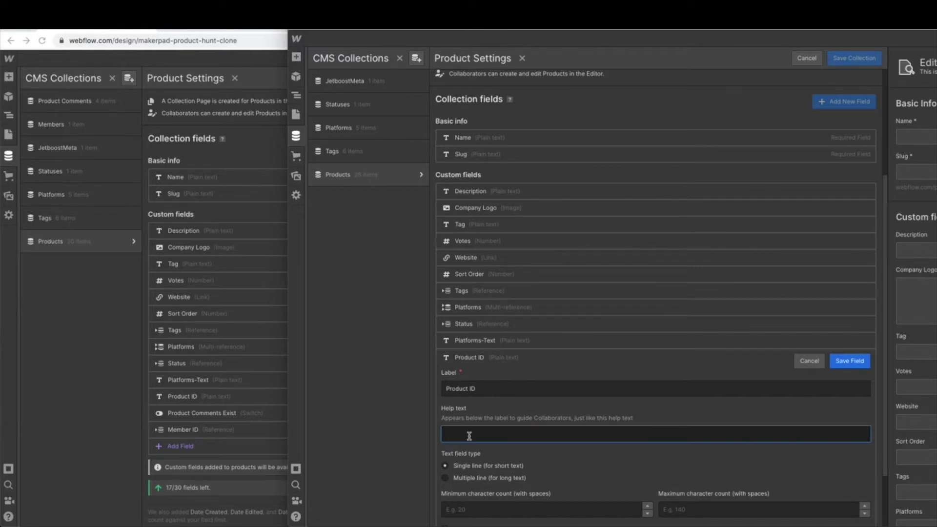
pyautogui.write('Product ID field')
pyautogui.click(849, 362)
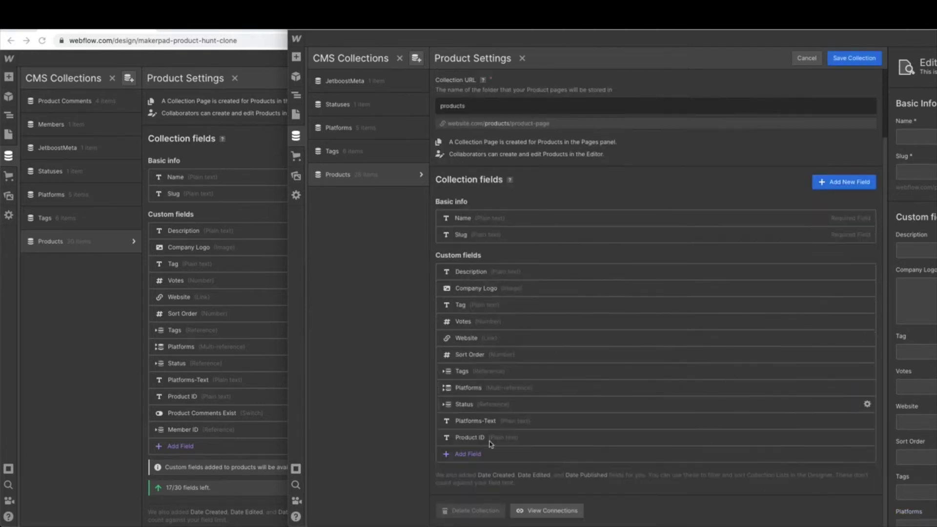
# Add a switch field labelled "Product Comments Exist" with help text "Turn on in Zapier" and save the Products collection
pyautogui.click(457, 457)
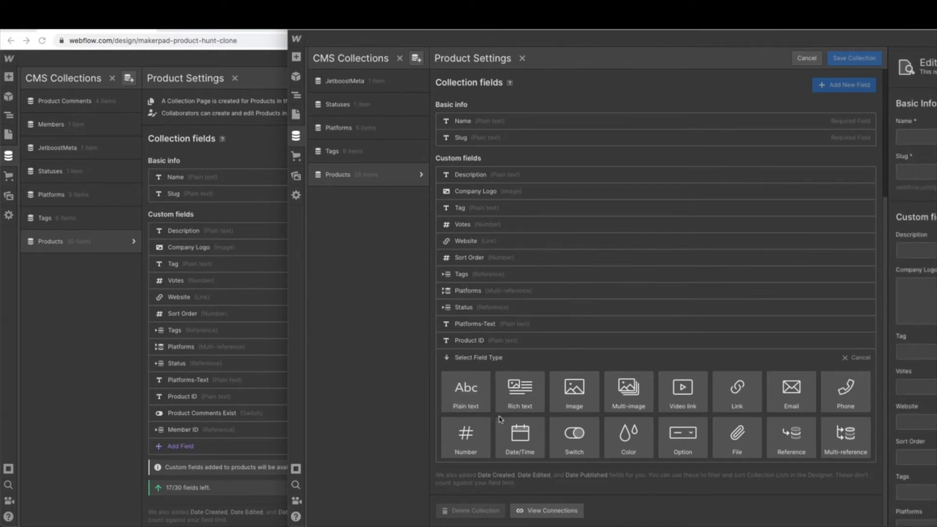
pyautogui.moveTo(574, 437)
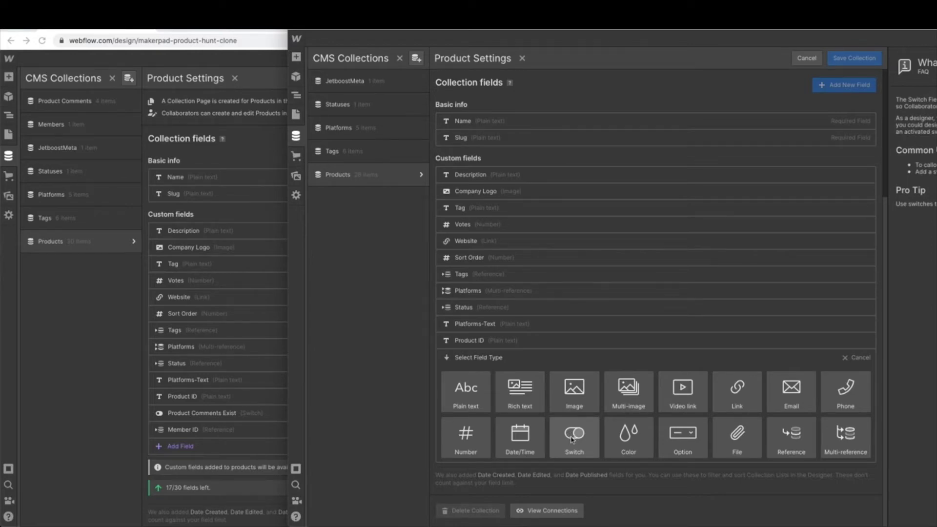
pyautogui.click(572, 438)
pyautogui.write('Product Comments Exist')
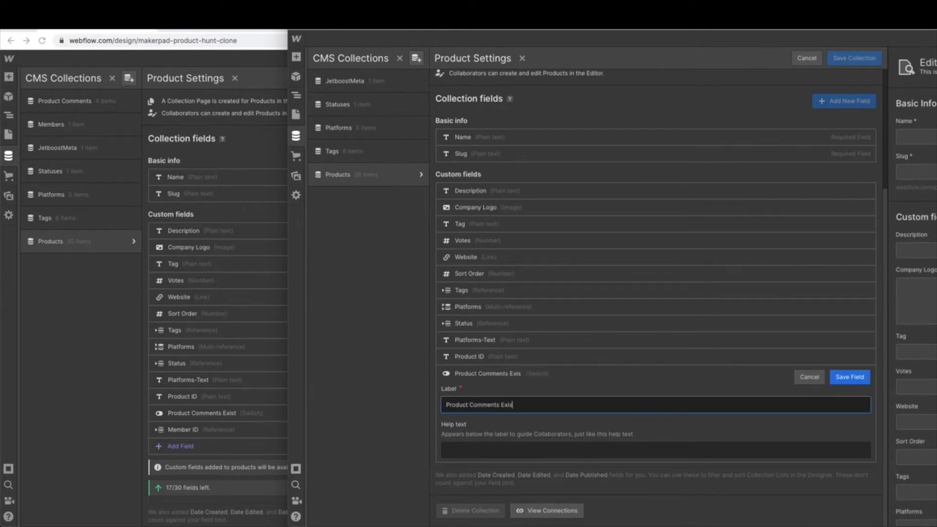
pyautogui.click(492, 448)
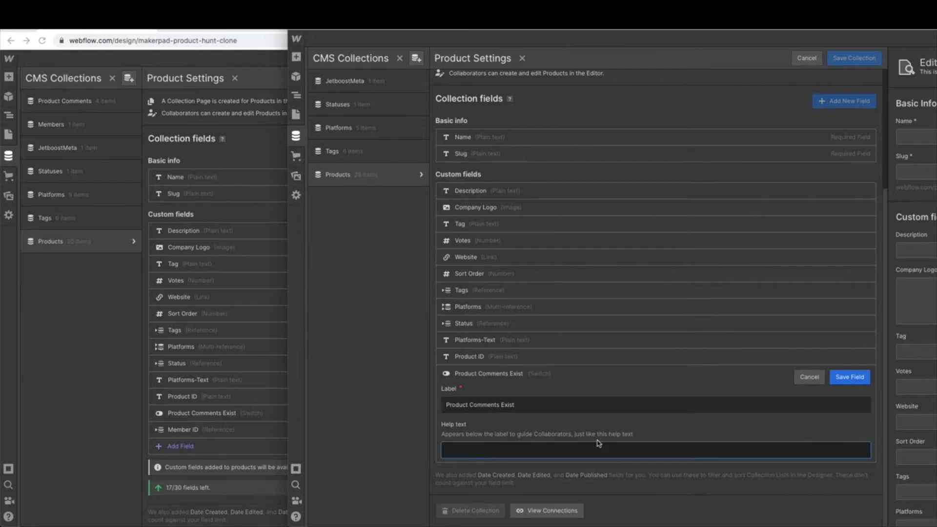
pyautogui.write('Turn on in Zapier')
pyautogui.click(847, 378)
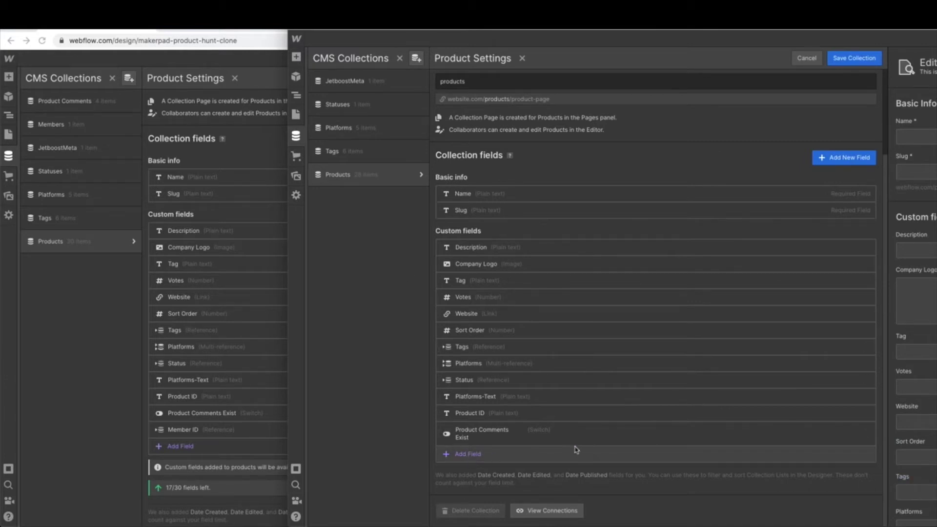
pyautogui.click(853, 59)
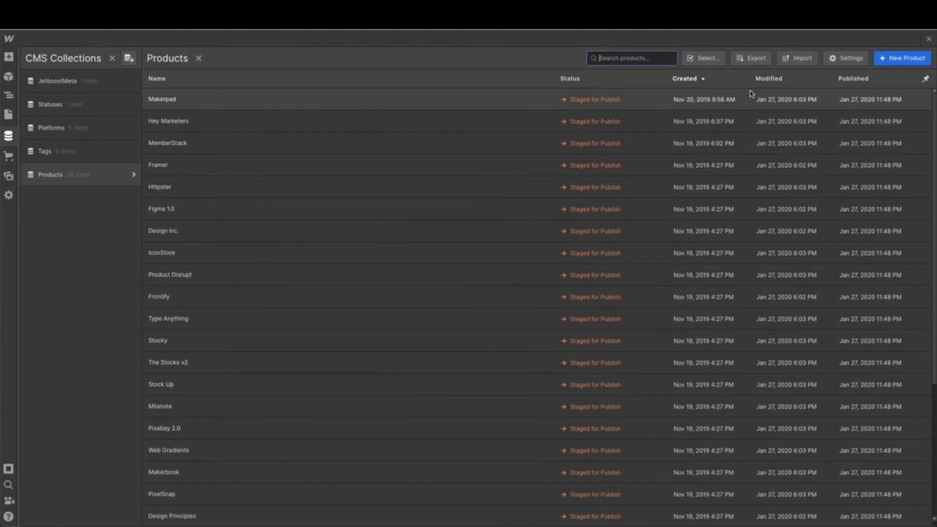
pyautogui.click(701, 59)
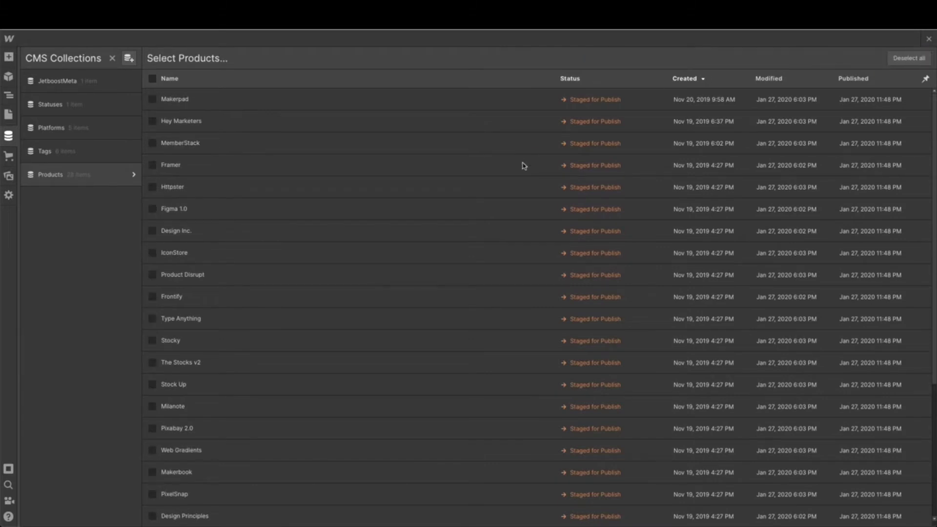
pyautogui.click(541, 211)
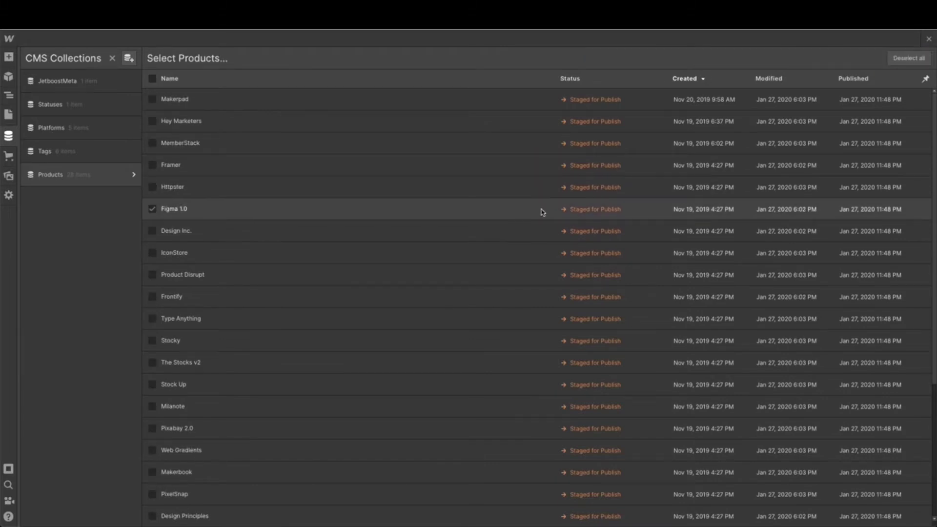
pyautogui.click(541, 227)
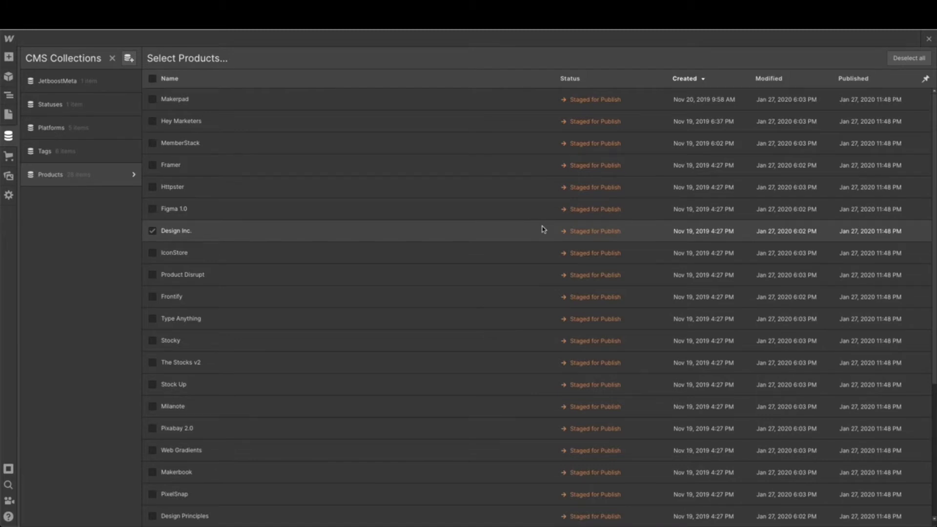
pyautogui.click(152, 79)
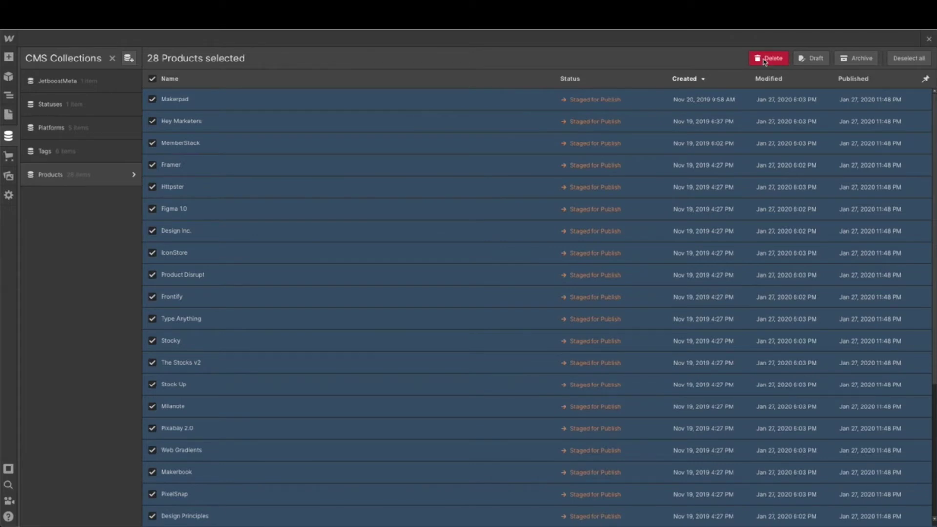
pyautogui.click(151, 80)
pyautogui.click(605, 122)
pyautogui.click(381, 117)
pyautogui.click(909, 57)
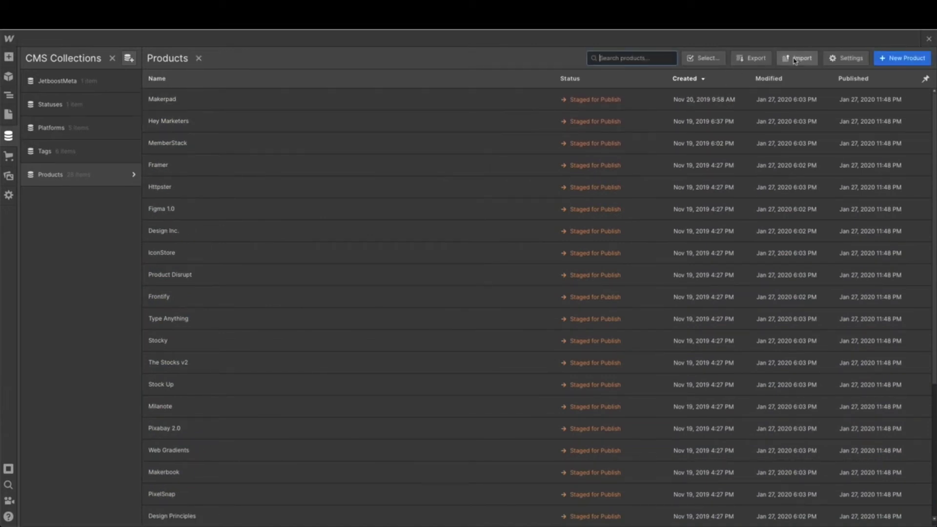
# View the CSV upload dialog for the Products collection without importing anything, and close the Products list
pyautogui.click(794, 59)
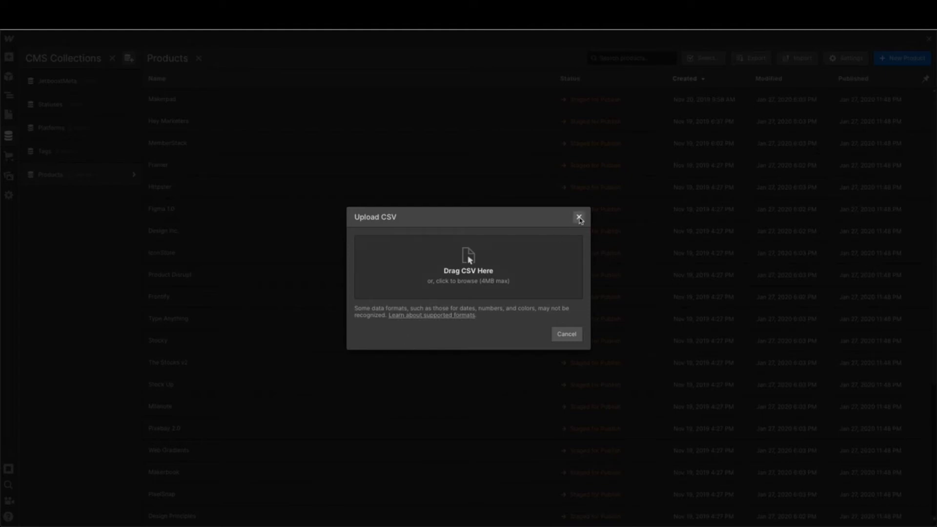
pyautogui.click(579, 218)
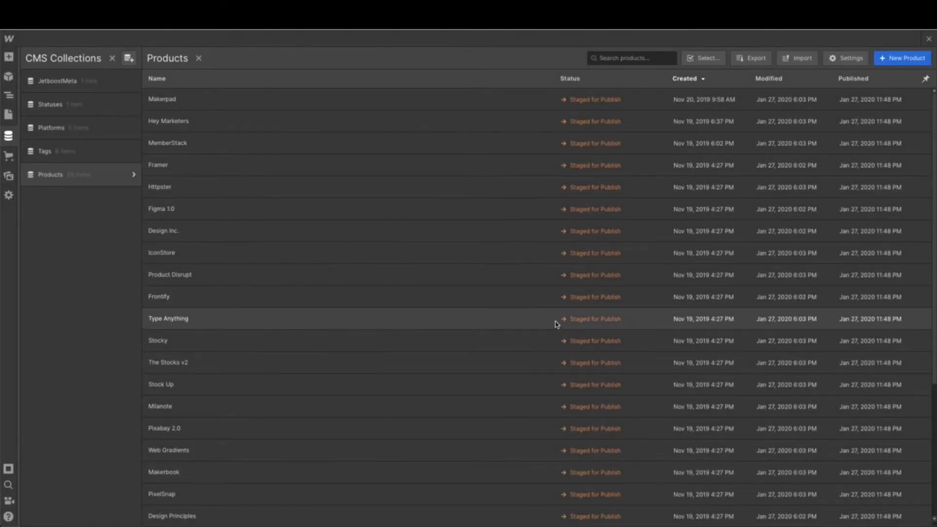
pyautogui.click(199, 58)
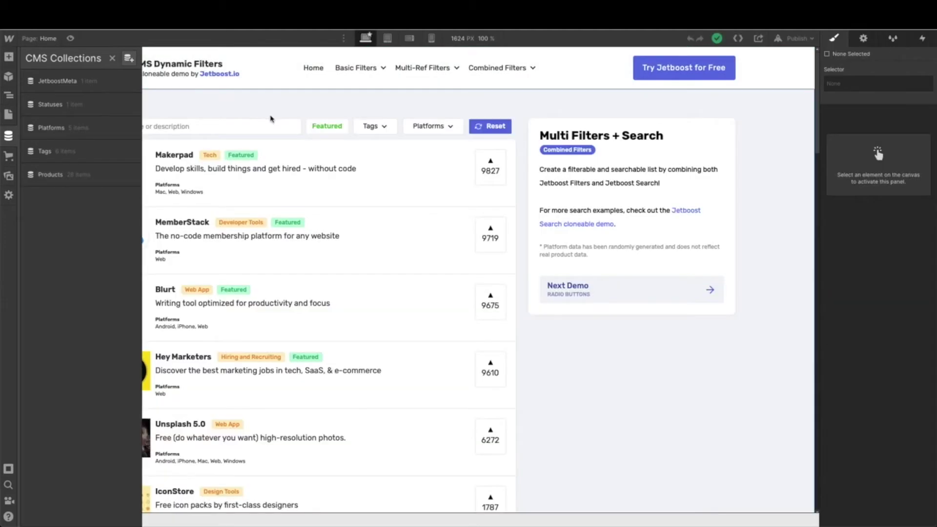
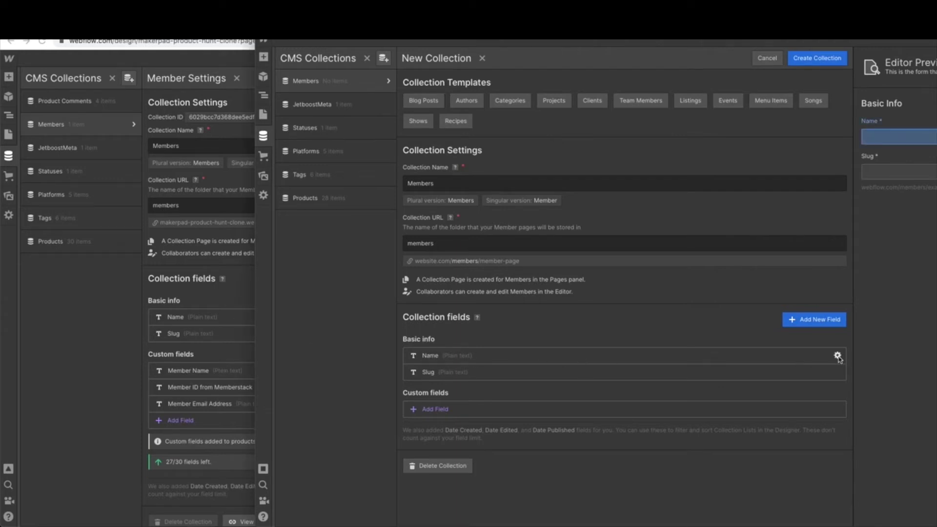
# Relabel the Name field of the new Members collection as "First Name" and save the field
pyautogui.click(837, 355)
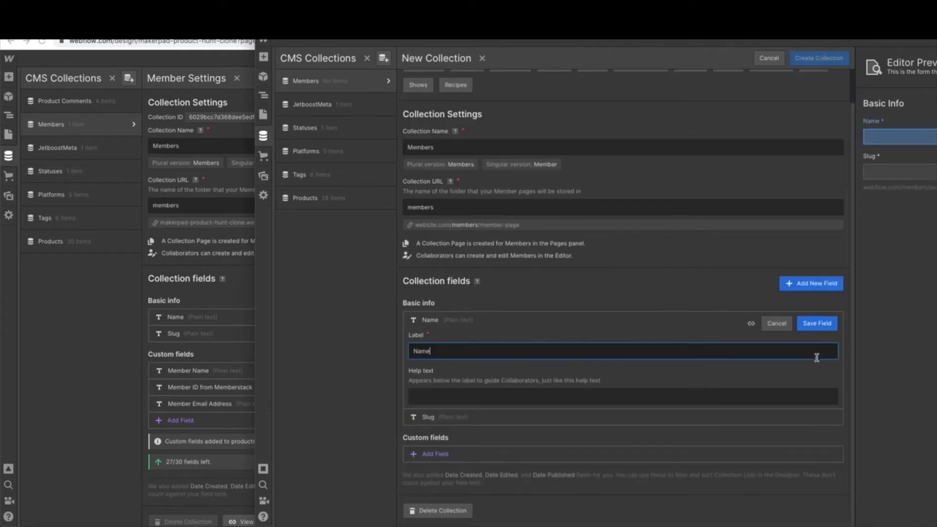
pyautogui.click(413, 350)
pyautogui.write('First')
pyautogui.click(818, 324)
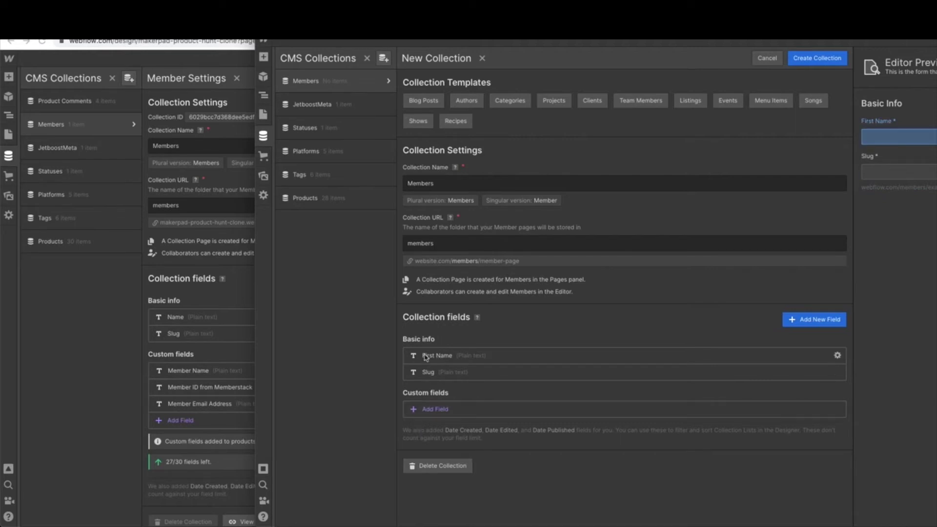
# Add a plain text field labelled "Member ID" with help text "Member ID from Memberstack" to the Members collection
pyautogui.click(419, 412)
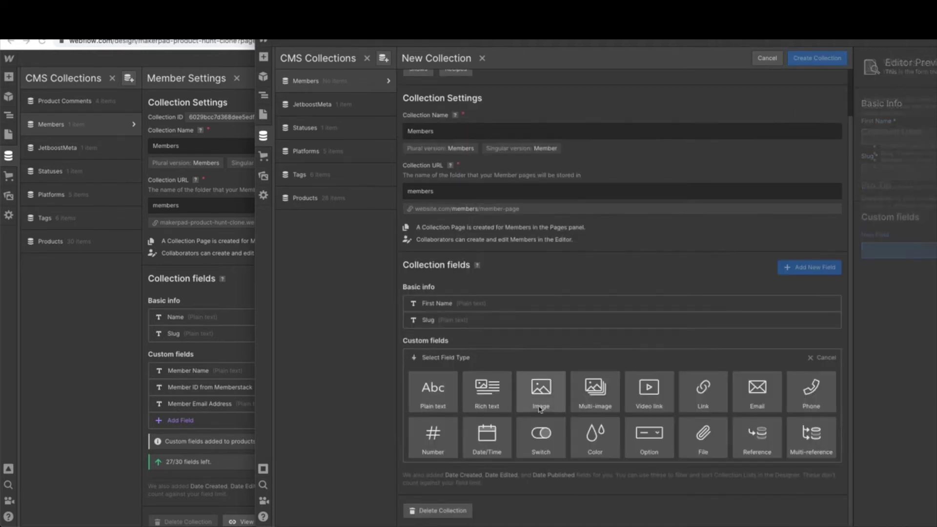
pyautogui.click(433, 390)
pyautogui.write('Member ID')
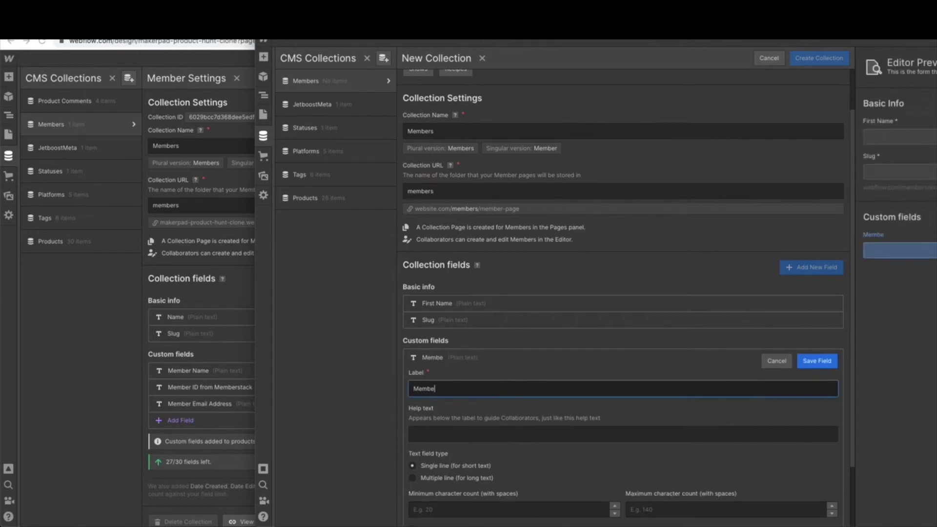
pyautogui.click(463, 433)
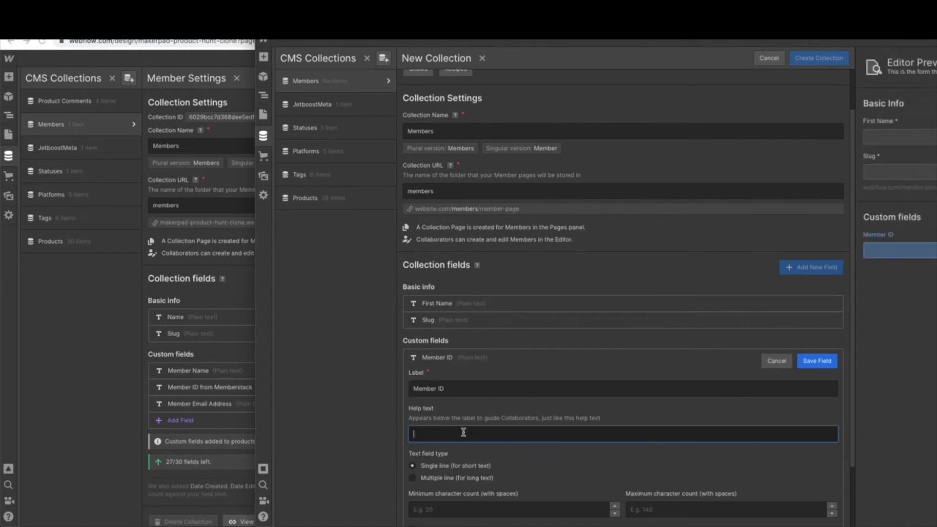
pyautogui.write('Member ')
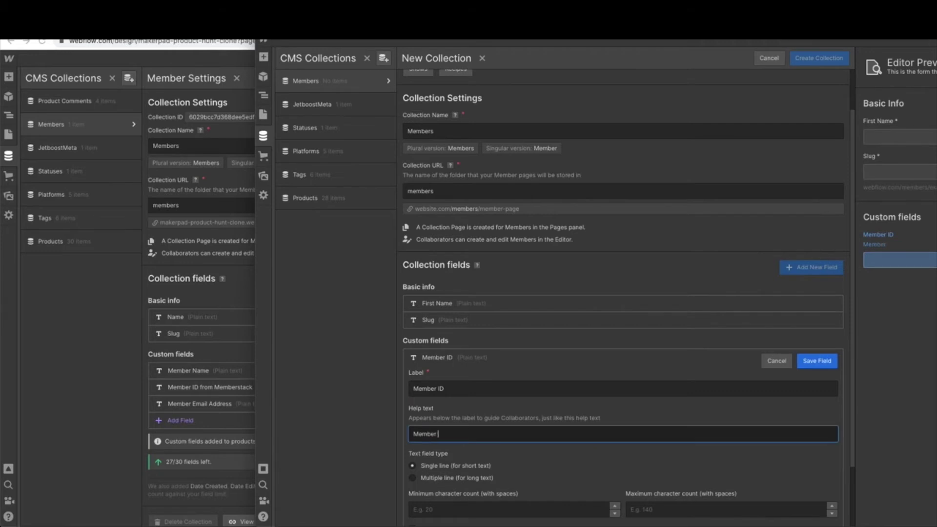
pyautogui.write('ID from Memberstack')
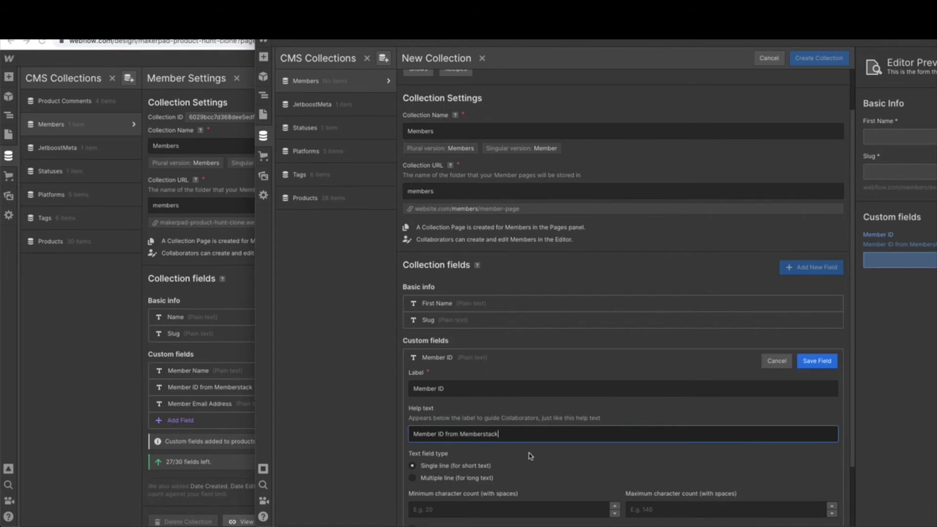
pyautogui.click(816, 360)
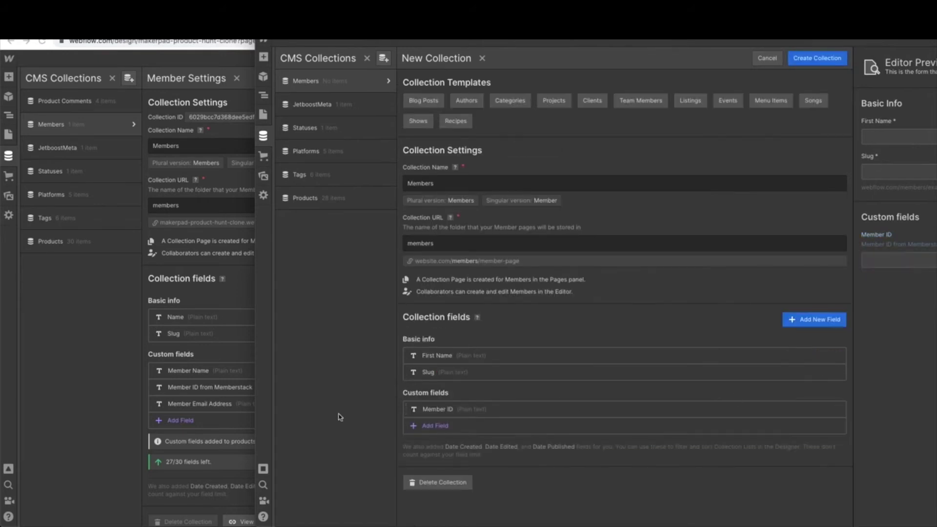
# Add an email field labelled "Member Email Address" to the Members collection and create the collection
pyautogui.click(413, 426)
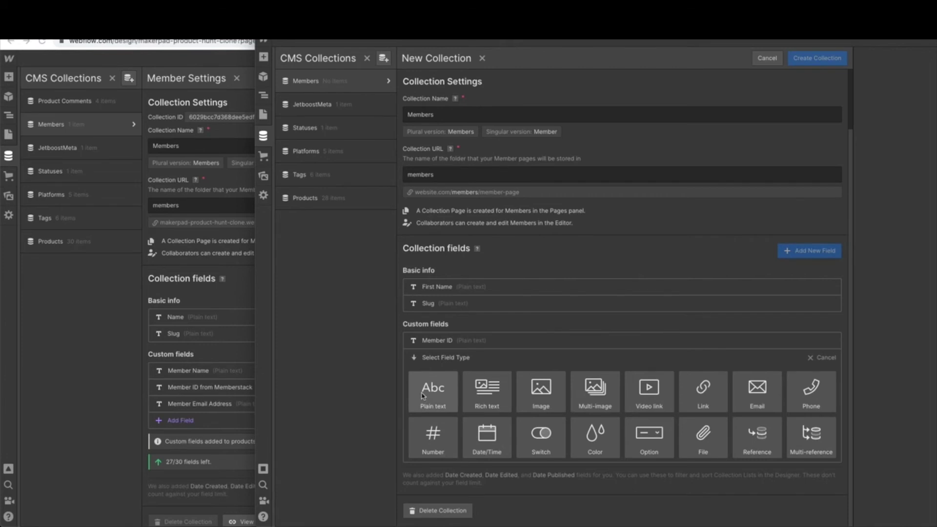
pyautogui.click(759, 396)
pyautogui.write('e')
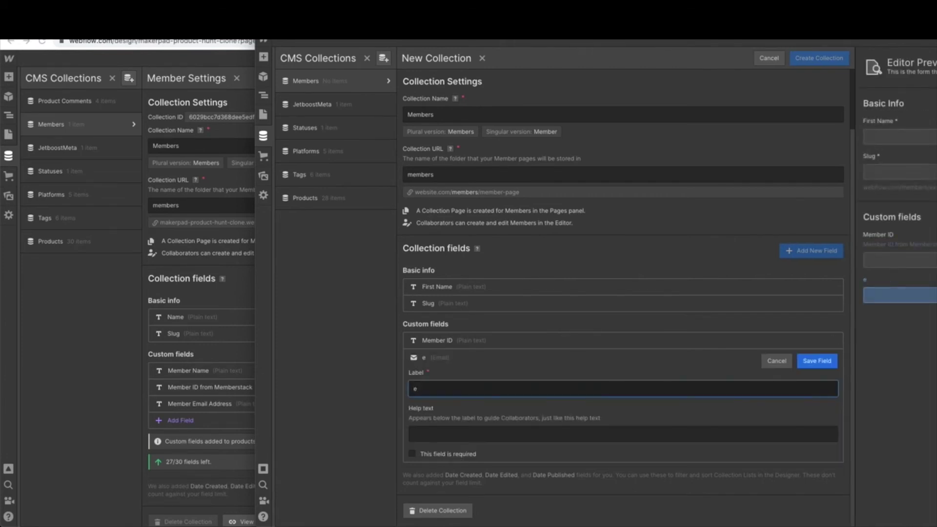
pyautogui.write('ma')
pyautogui.press('BackSpace')
pyautogui.press('BackSpace')
pyautogui.press('BackSpace')
pyautogui.write('Member Email Address')
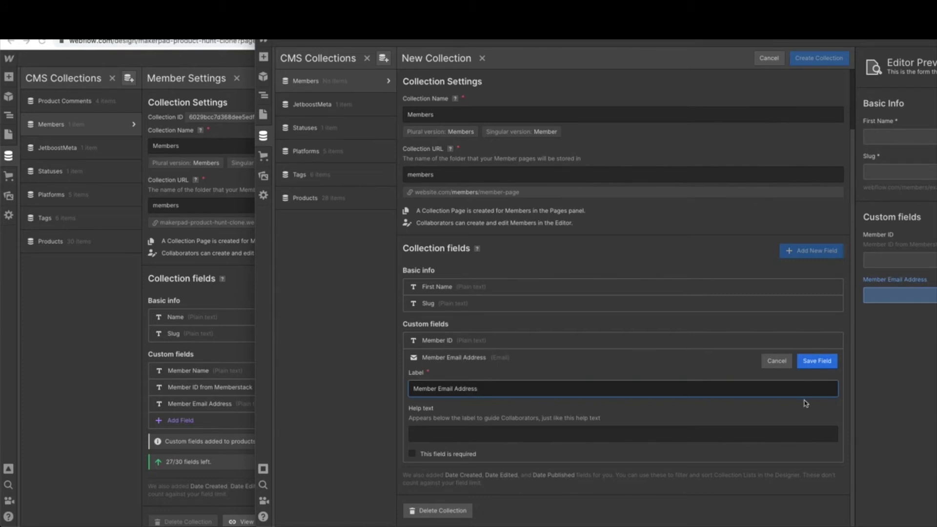
pyautogui.click(815, 361)
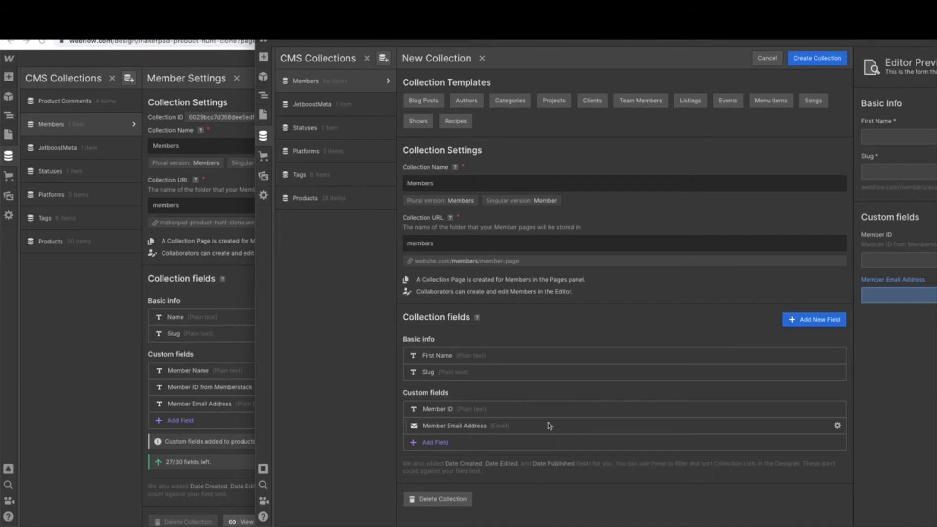
pyautogui.click(804, 60)
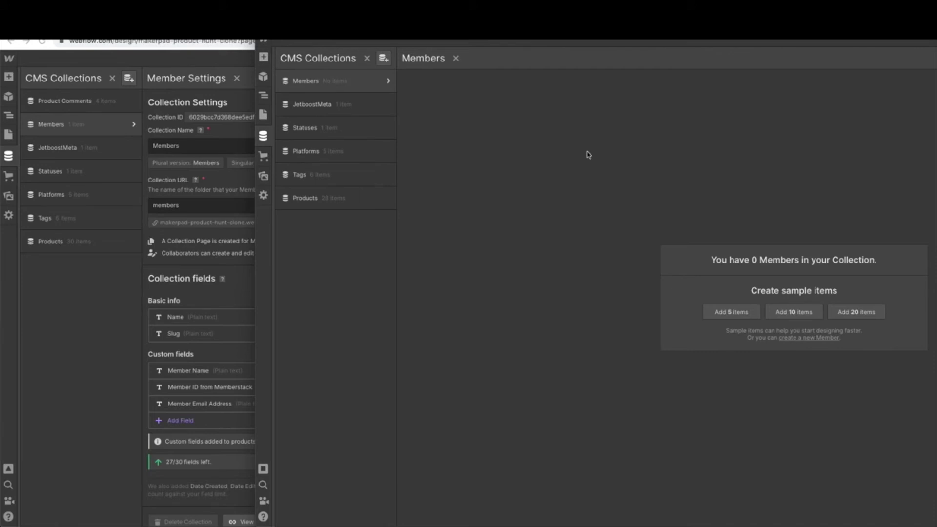
# Start a new CMS collection named "Product Comments"
pyautogui.click(383, 58)
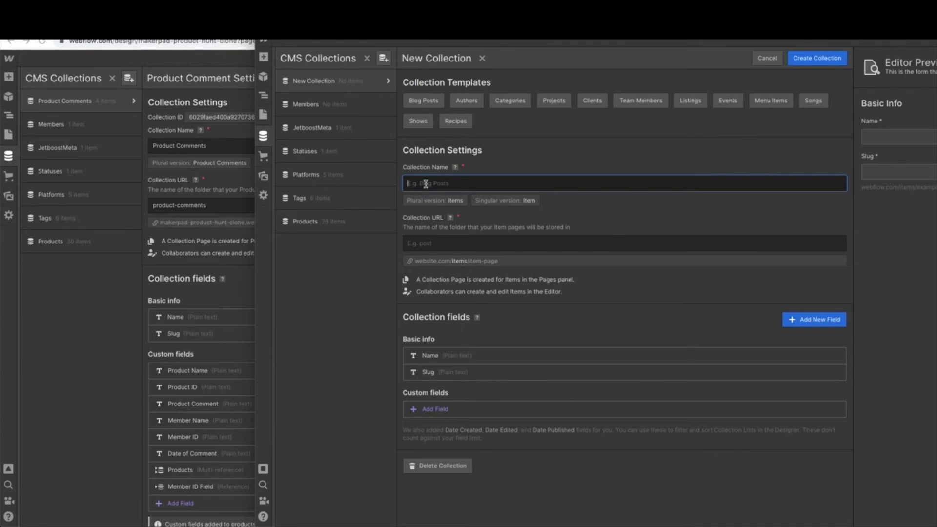
pyautogui.write('Pro')
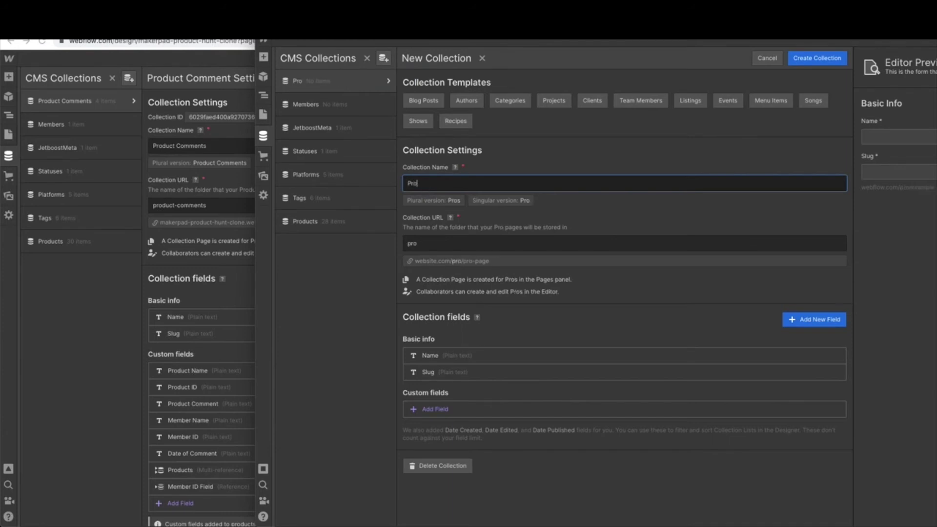
pyautogui.write('duct Comments')
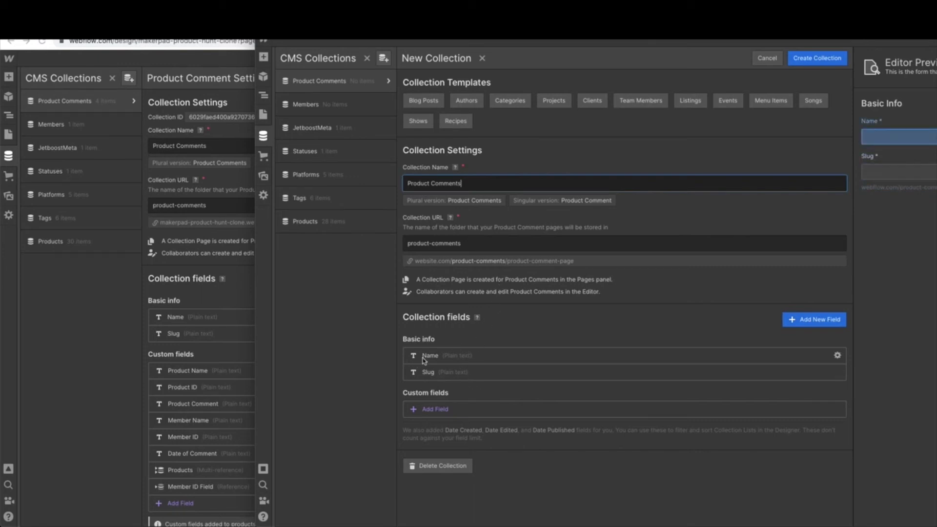
# Relabel the Name field of the Product Comments collection as "Comment Name" and save the field
pyautogui.click(837, 355)
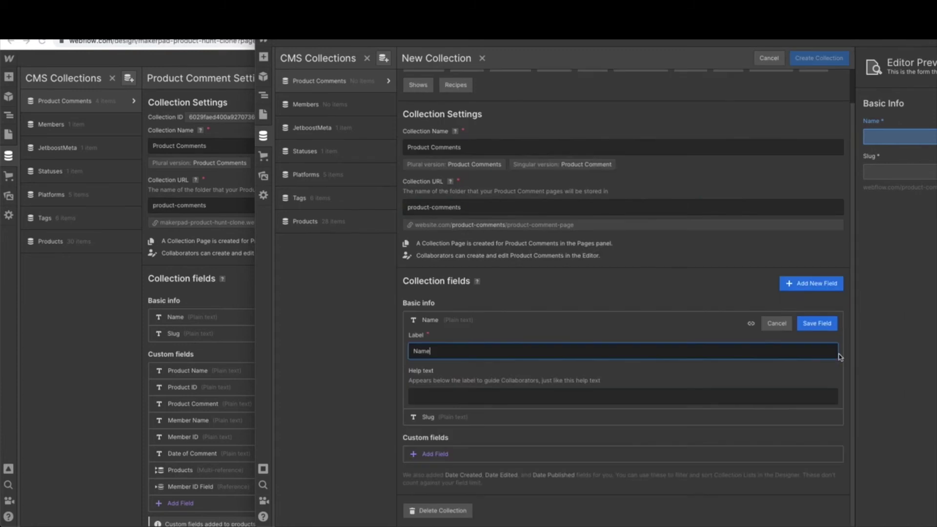
pyautogui.click(414, 351)
pyautogui.write('Comment')
pyautogui.click(823, 323)
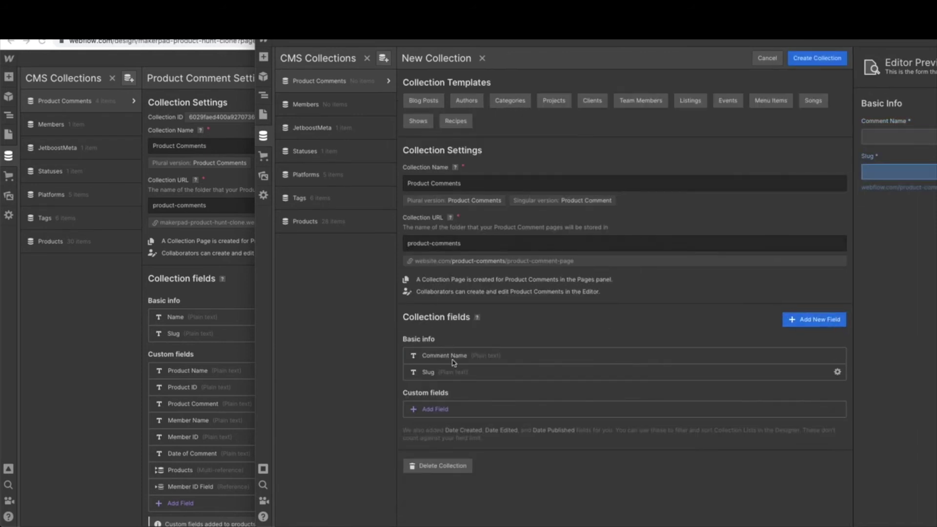
# Add two plain text fields labelled "Product Name" and "Product ID" to the Product Comments collection
pyautogui.click(417, 410)
pyautogui.click(430, 396)
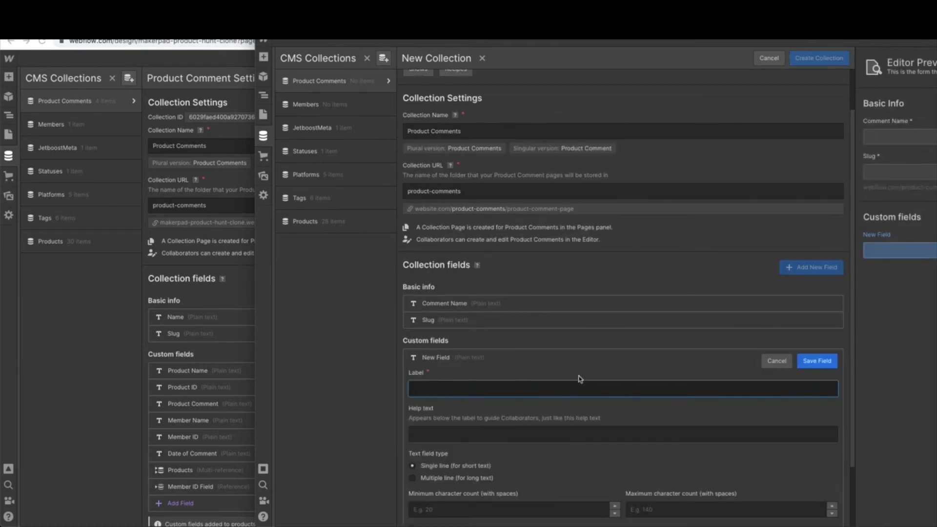
pyautogui.write('Product Name')
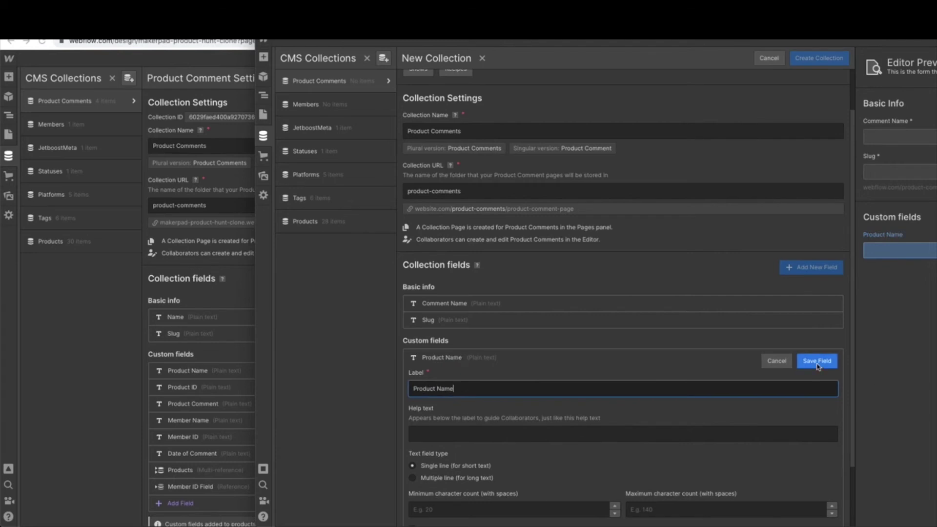
pyautogui.click(818, 362)
pyautogui.click(418, 426)
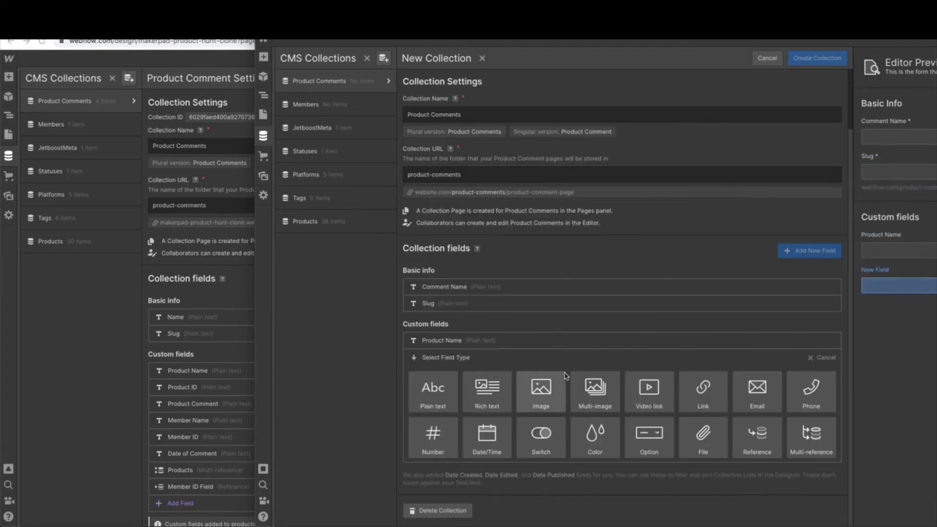
pyautogui.click(433, 390)
pyautogui.write('Product ID')
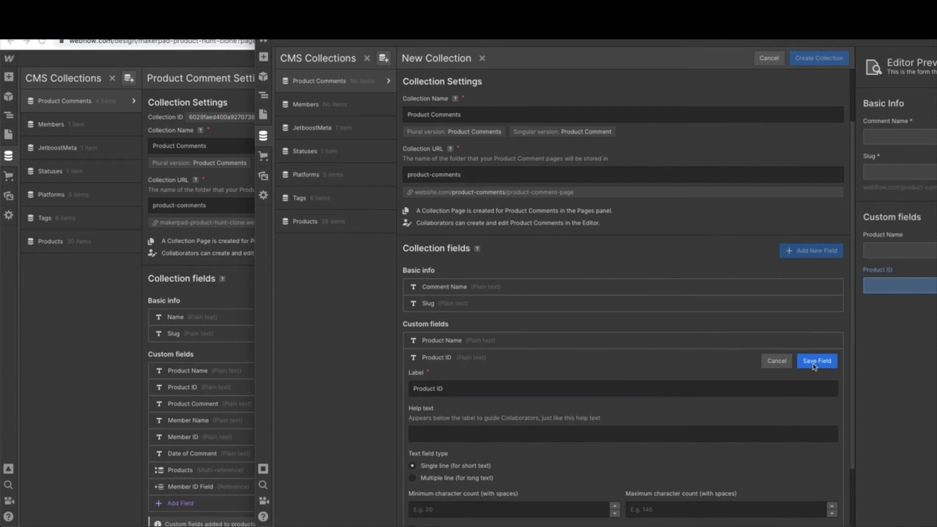
pyautogui.click(816, 361)
# Add two plain text fields labelled "Member Name" and "Member ID" to the Product Comments collection
pyautogui.click(418, 442)
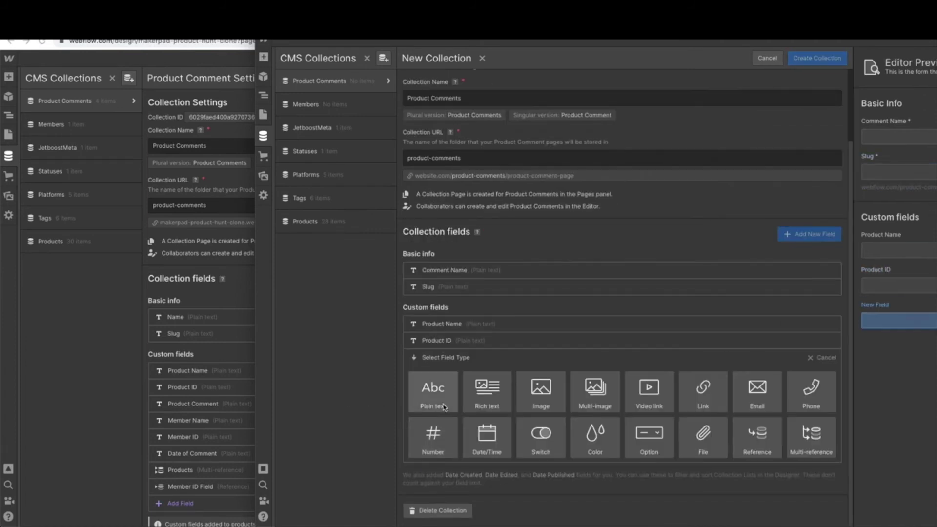
pyautogui.click(432, 390)
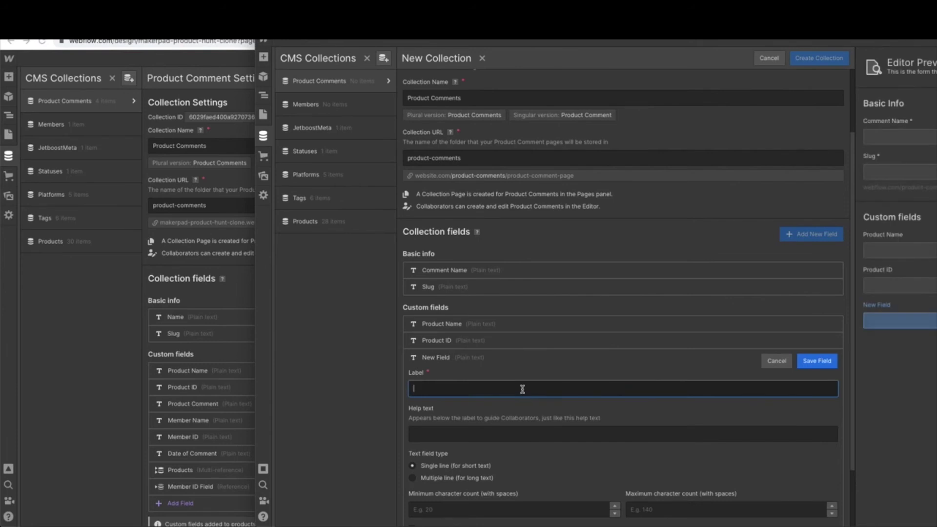
pyautogui.write('Member Name')
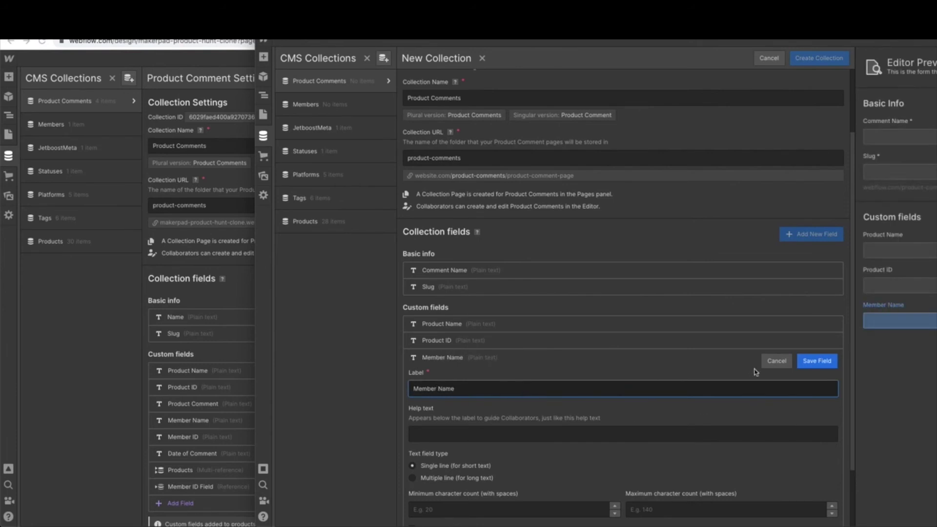
pyautogui.click(816, 361)
pyautogui.click(429, 450)
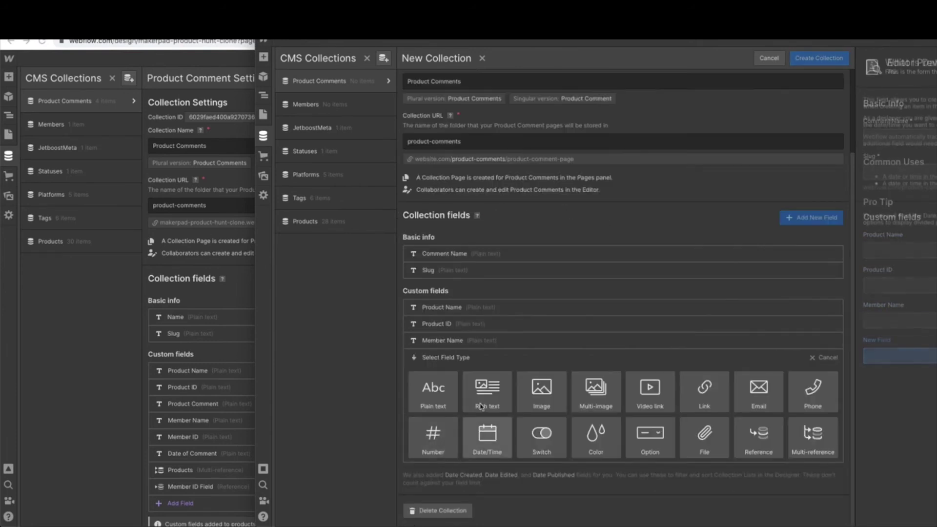
pyautogui.click(433, 390)
pyautogui.write('Member ID')
pyautogui.click(764, 361)
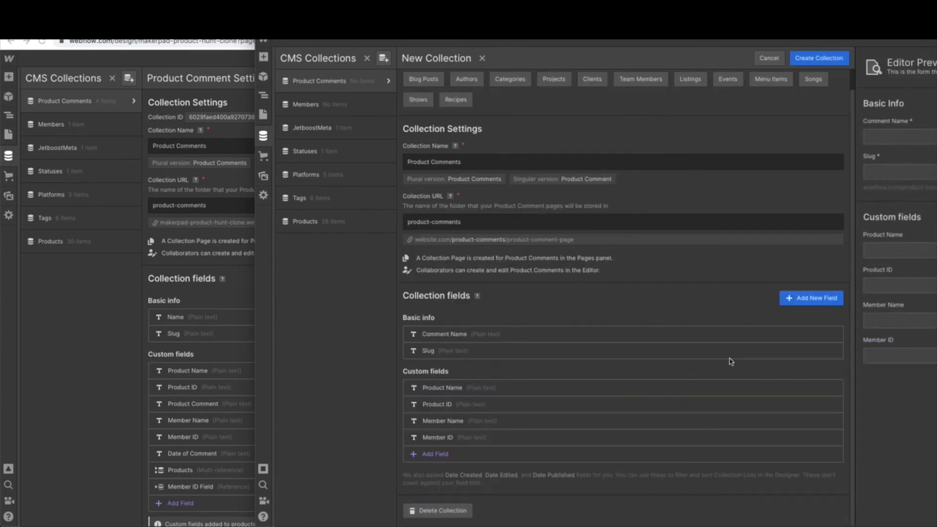
# Add a plain text field labelled "Date of Comment" to the Product Comments collection
pyautogui.click(411, 457)
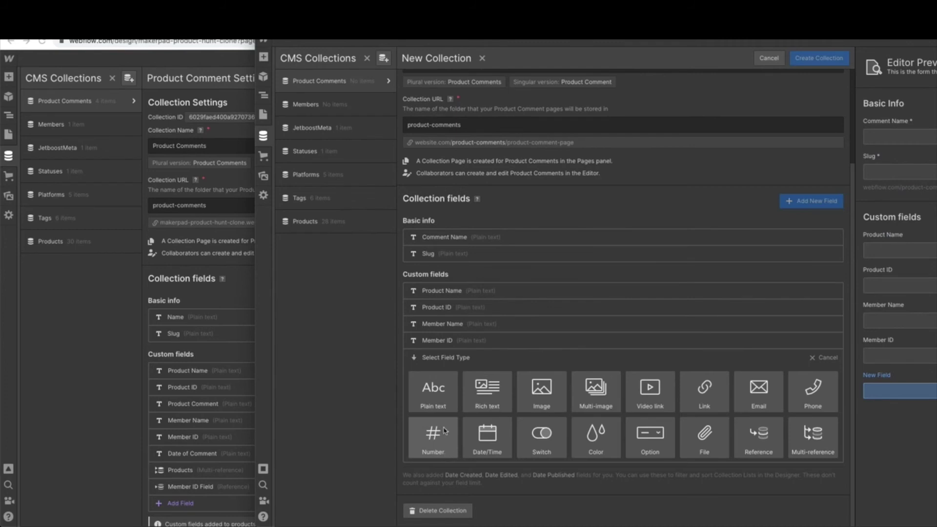
pyautogui.click(432, 395)
pyautogui.write('Date o')
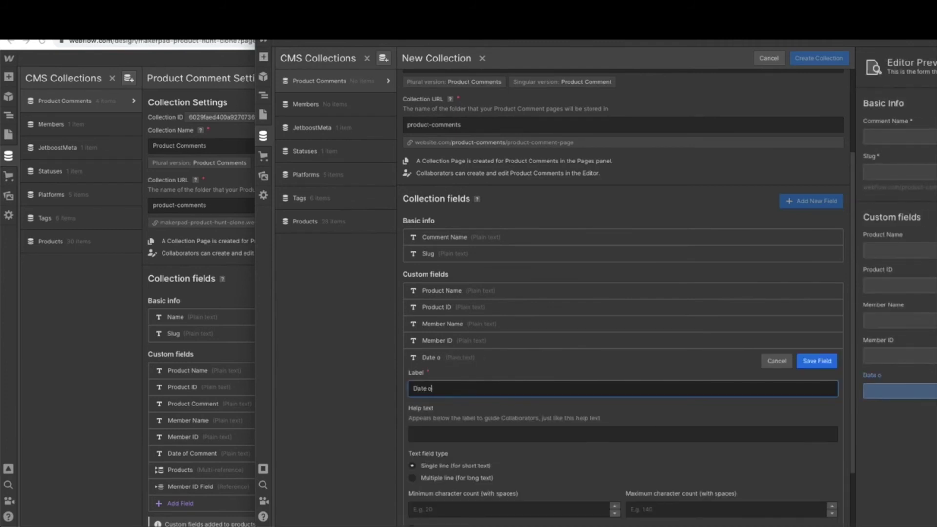
pyautogui.write('f Comment')
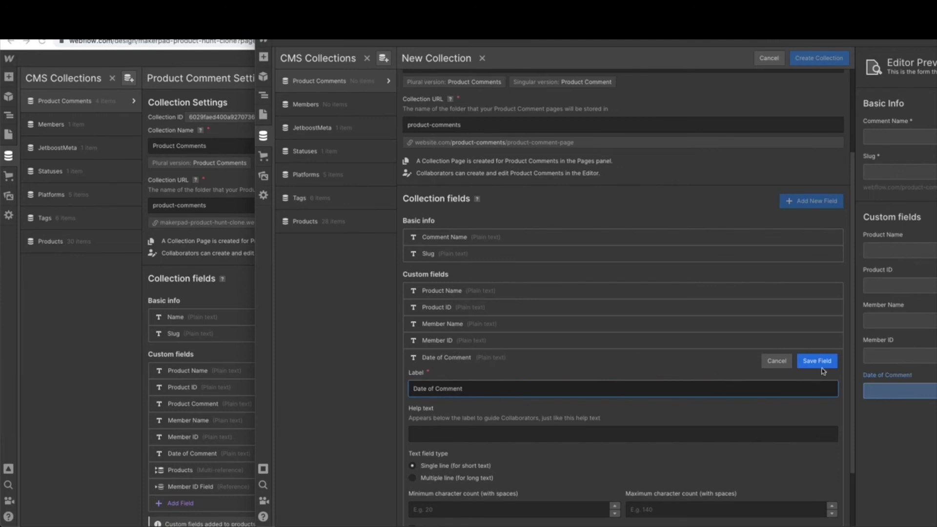
pyautogui.click(817, 362)
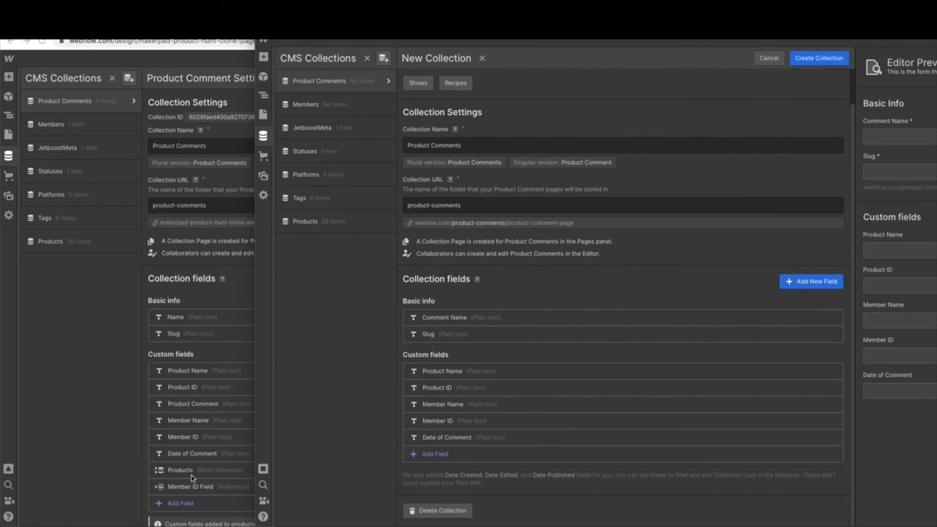
# Add a reference field labelled "Products" that references the Products collection, and save the field
pyautogui.click(424, 456)
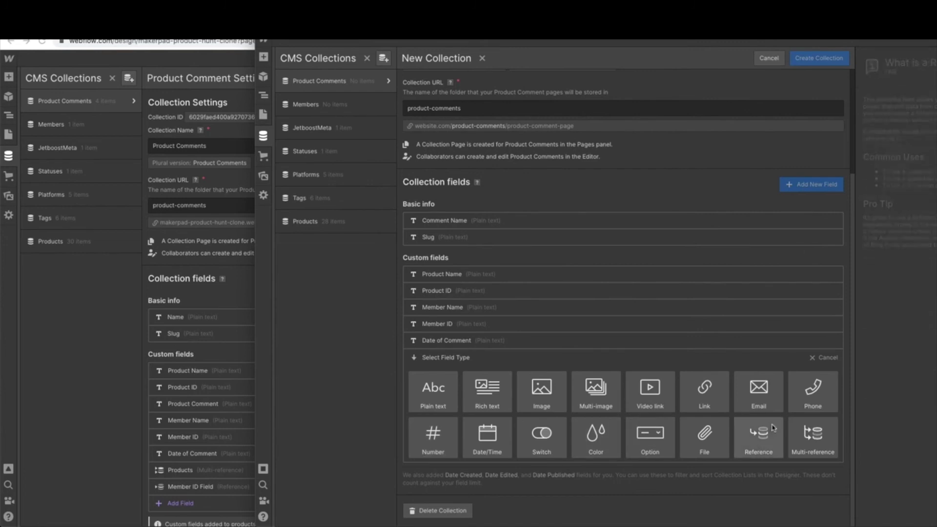
pyautogui.moveTo(763, 438)
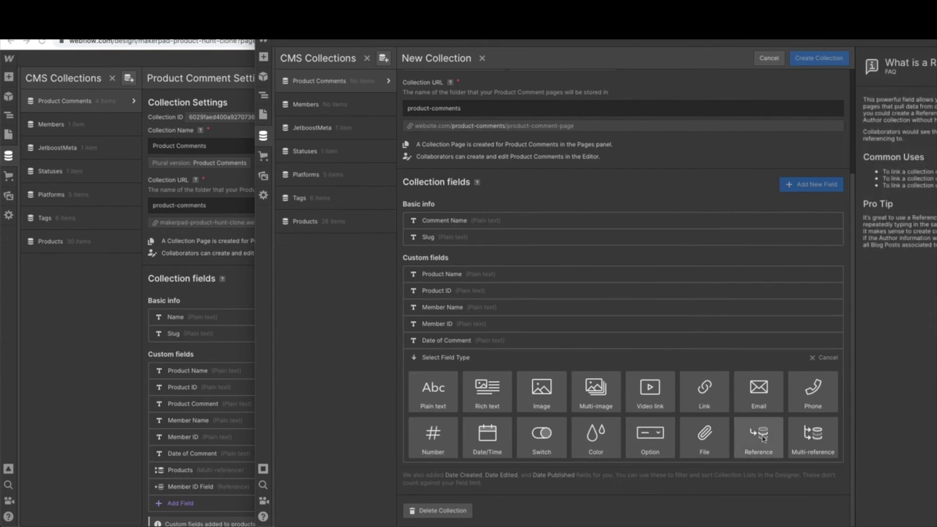
pyautogui.click(759, 435)
pyautogui.write('Products')
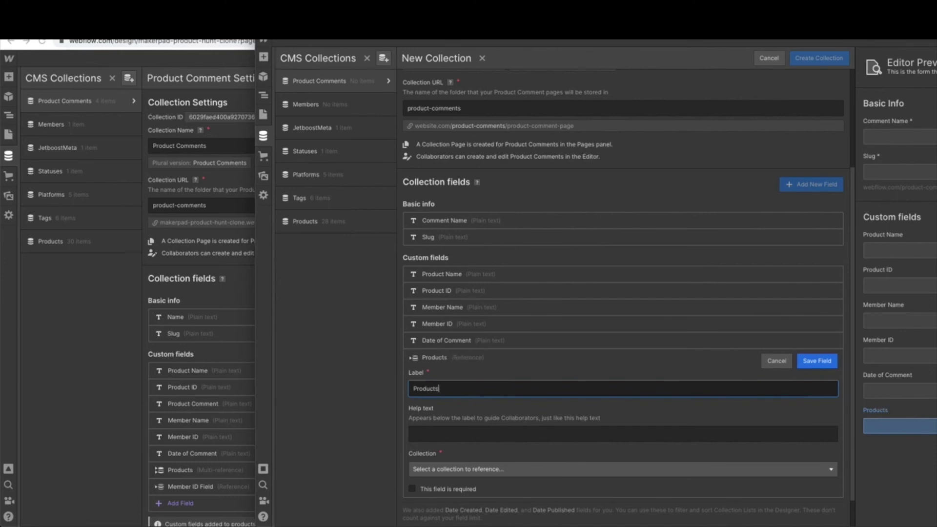
pyautogui.click(459, 469)
pyautogui.scroll(-1, 489, 469)
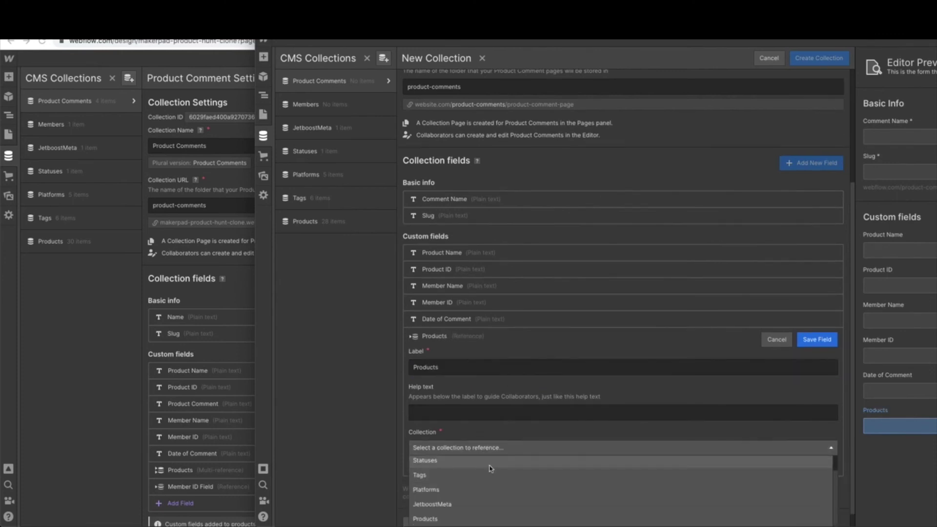
pyautogui.scroll(-1, 490, 470)
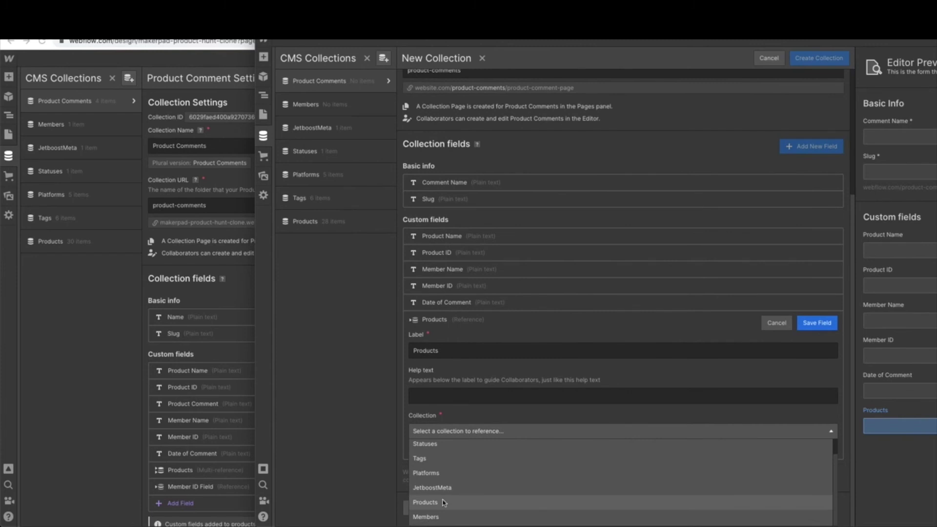
pyautogui.click(443, 503)
pyautogui.click(817, 324)
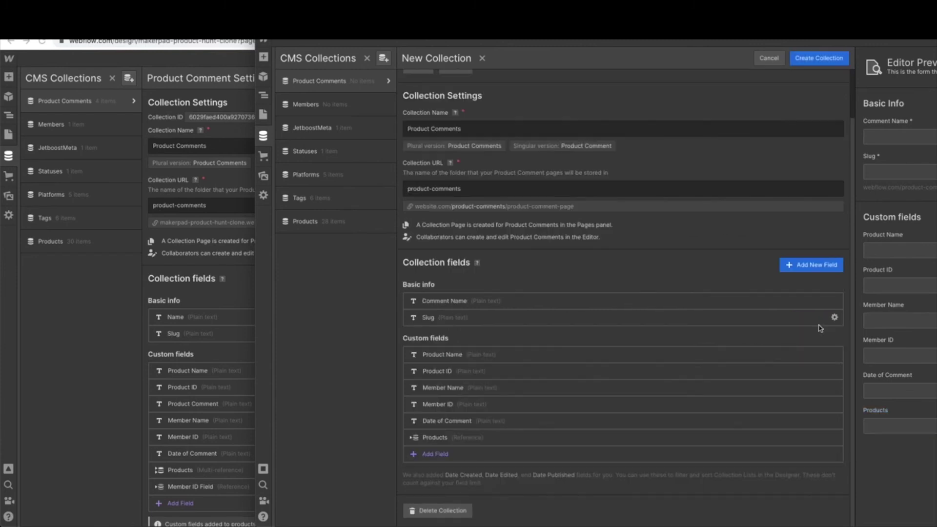
# Add a reference field labelled "Member ID Field" that references the Members collection, save it, and create the Product Comments collection
pyautogui.click(434, 453)
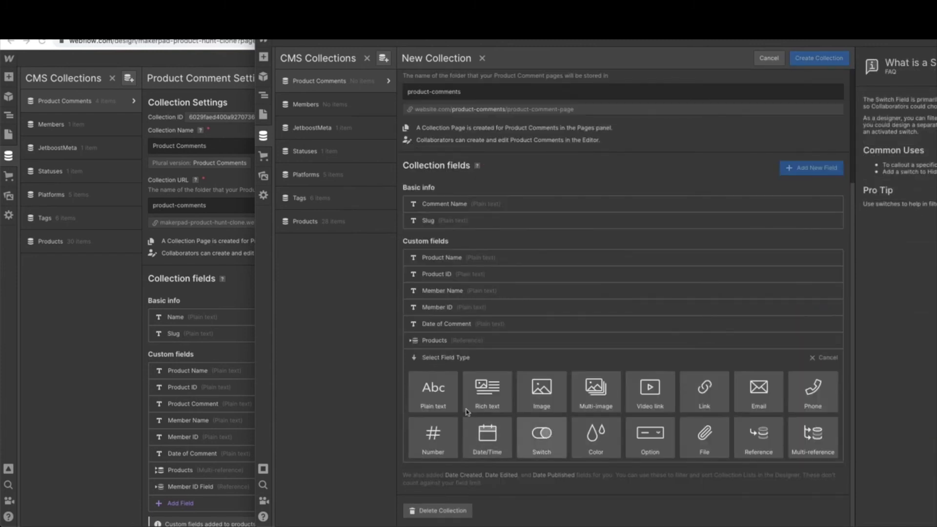
pyautogui.click(758, 437)
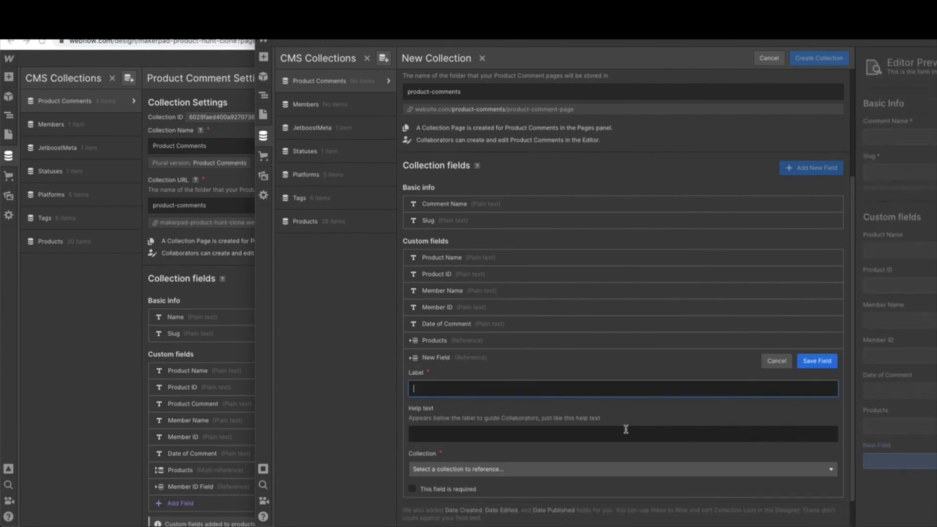
pyautogui.write('Member Id')
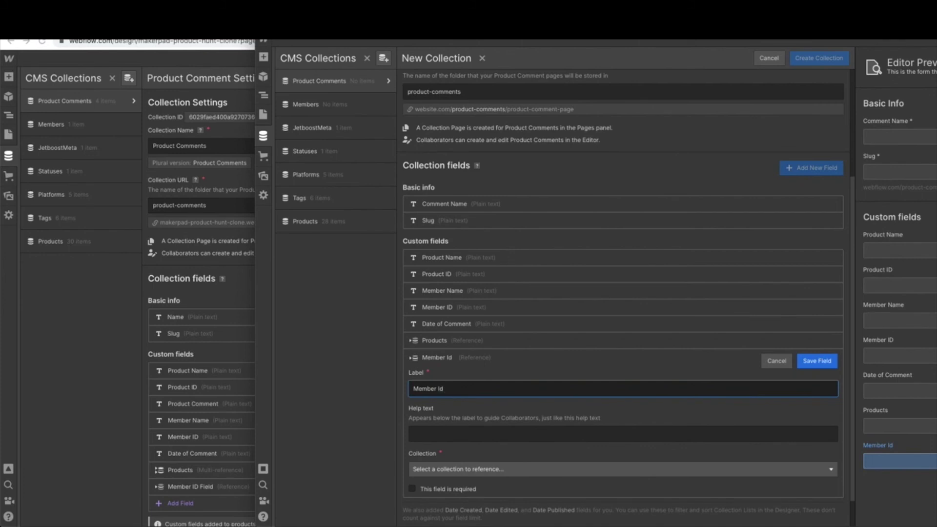
pyautogui.press('BackSpace')
pyautogui.write('D Field')
pyautogui.click(472, 469)
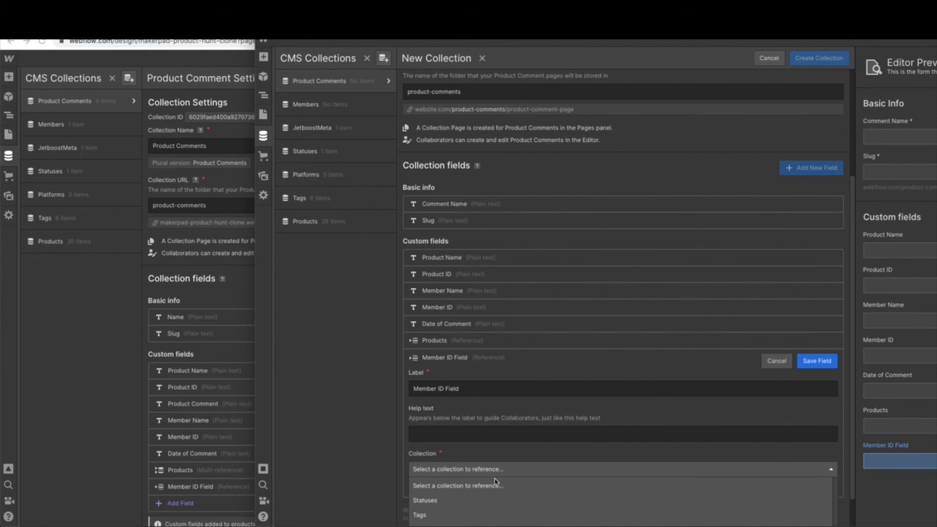
pyautogui.scroll(-1, 515, 478)
pyautogui.scroll(-1, 517, 481)
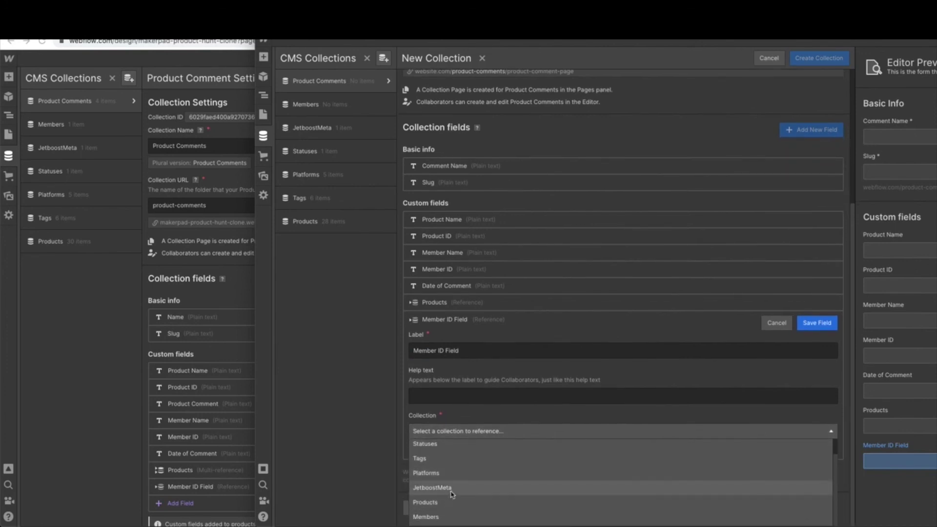
pyautogui.click(445, 516)
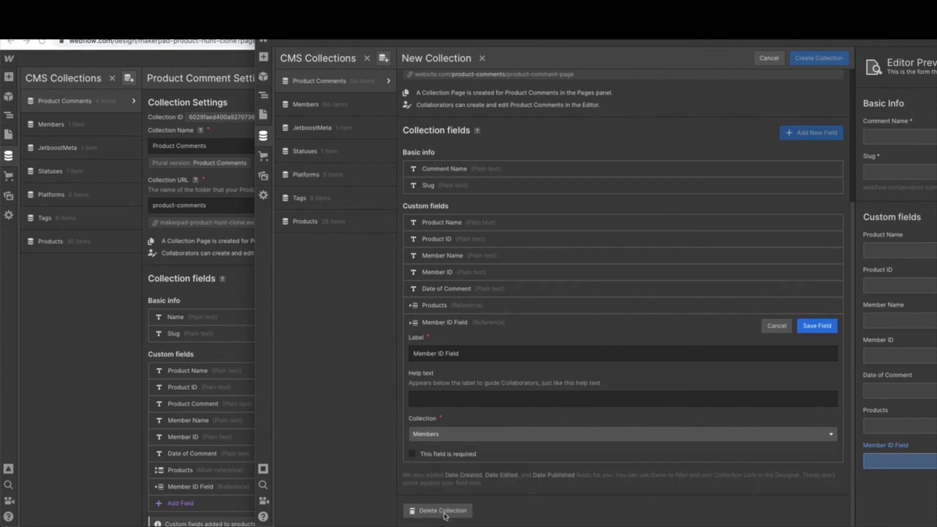
pyautogui.click(817, 325)
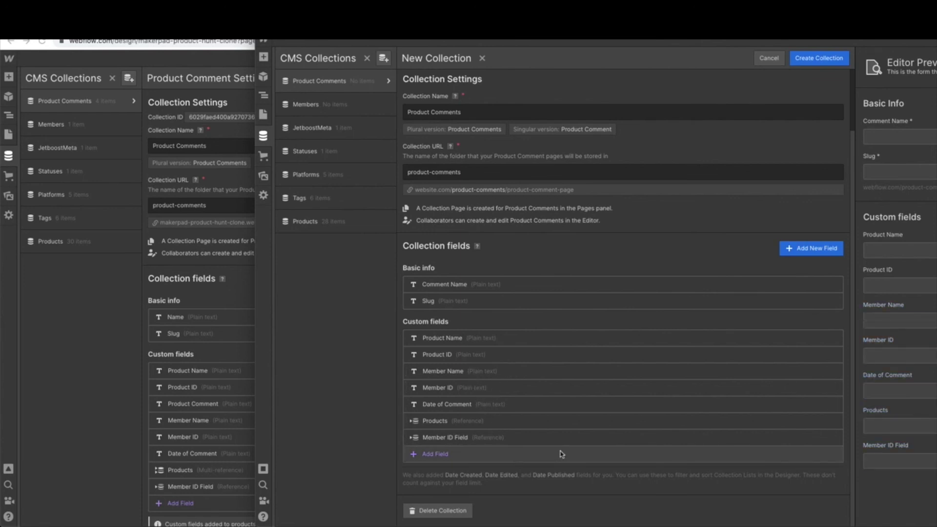
pyautogui.click(819, 58)
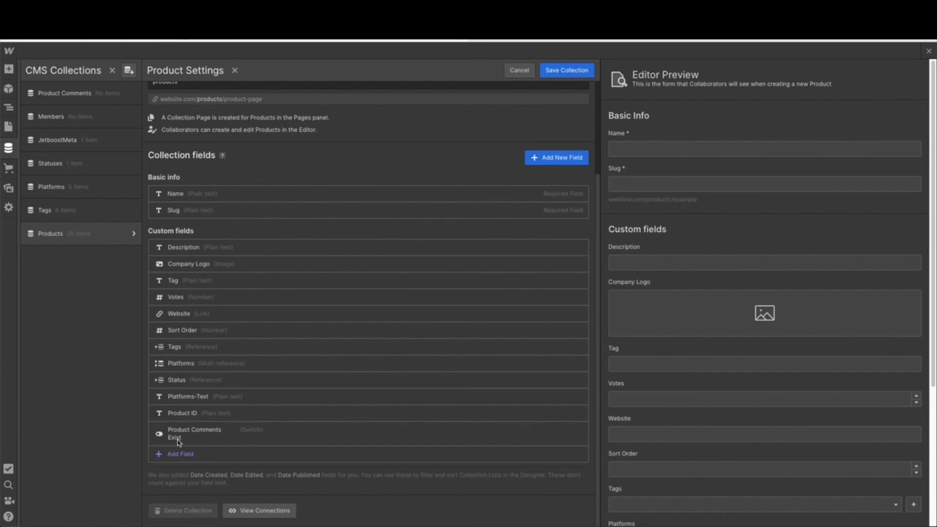
# Add a reference field labelled "Member ID" that references the Members collection to the Products collection, and save the collection
pyautogui.click(175, 455)
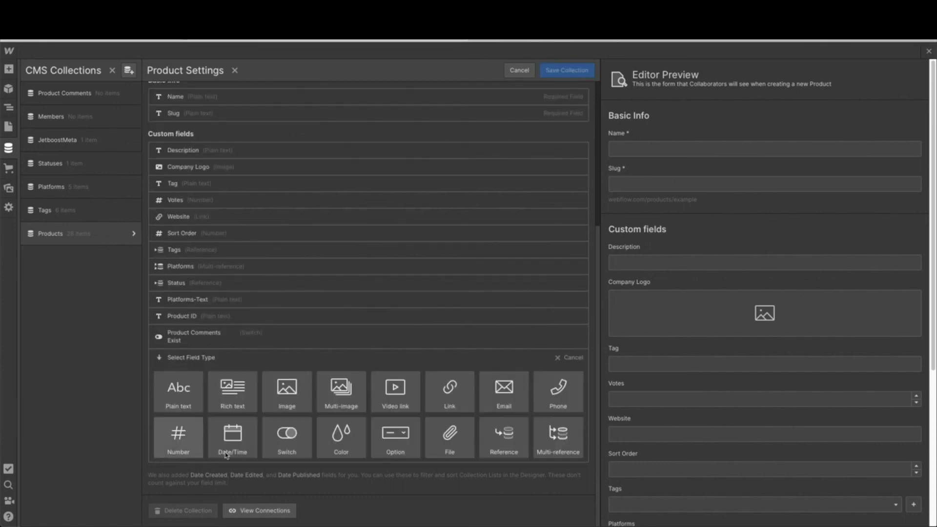
pyautogui.click(503, 443)
pyautogui.write('Member ID')
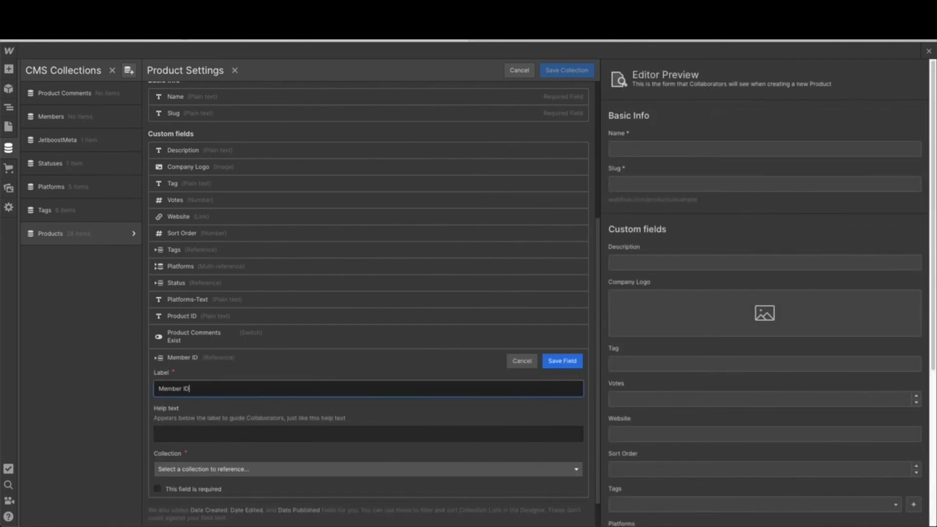
pyautogui.click(343, 469)
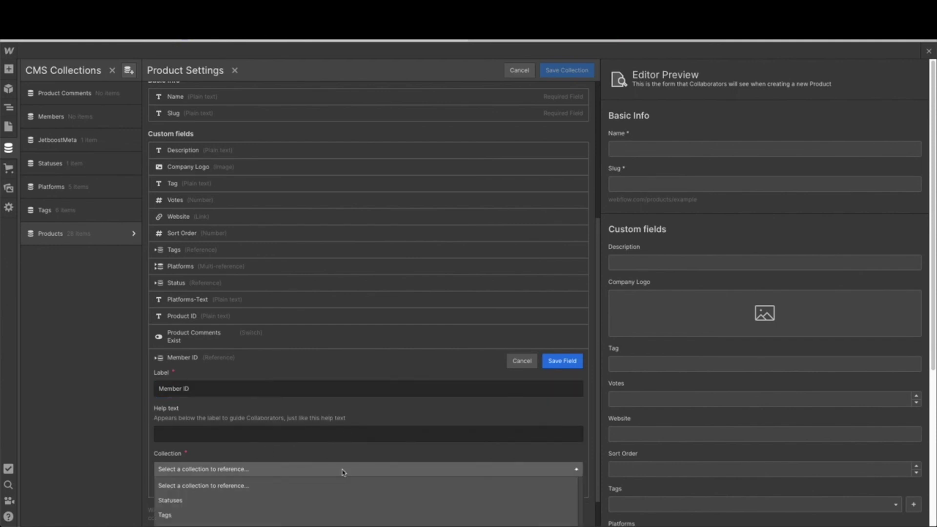
pyautogui.click(236, 502)
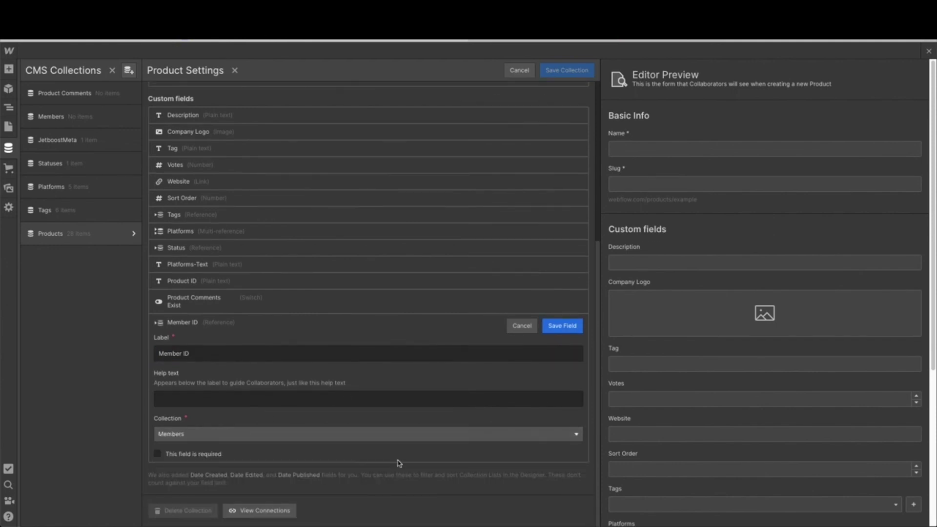
pyautogui.click(561, 327)
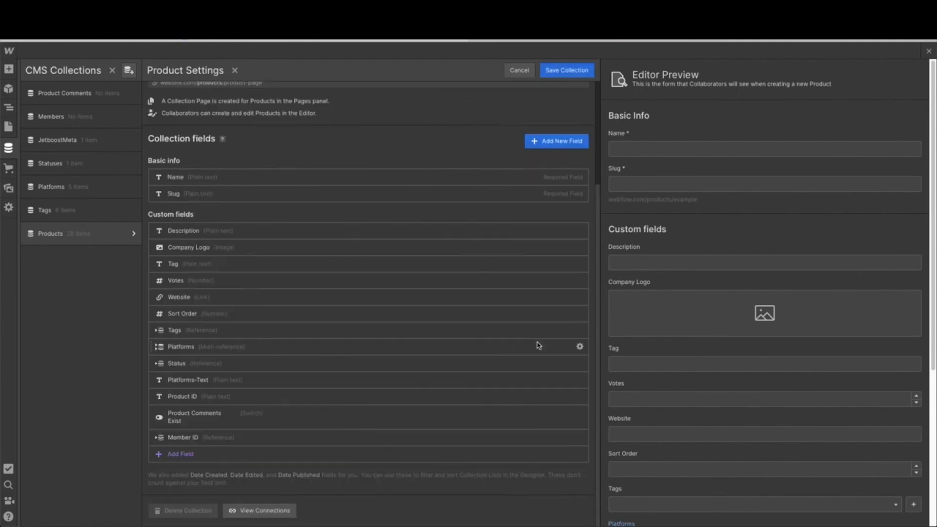
pyautogui.click(566, 72)
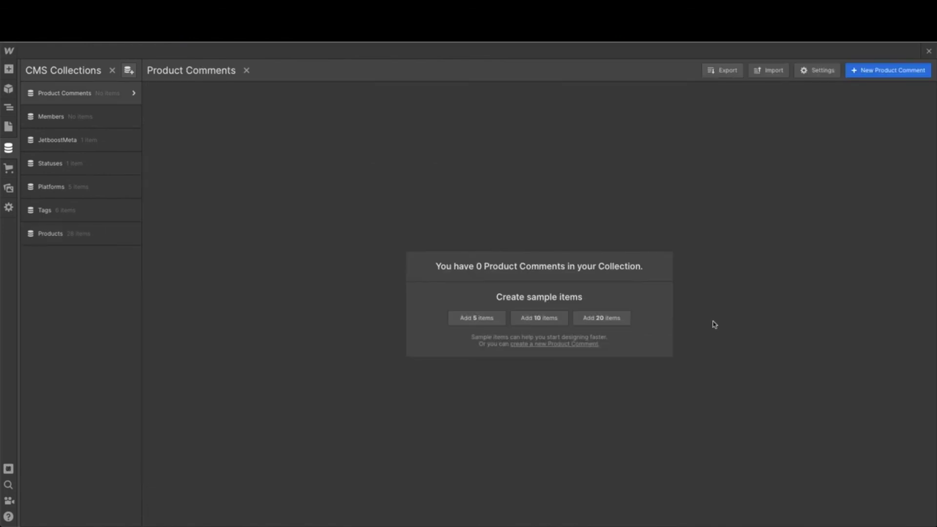